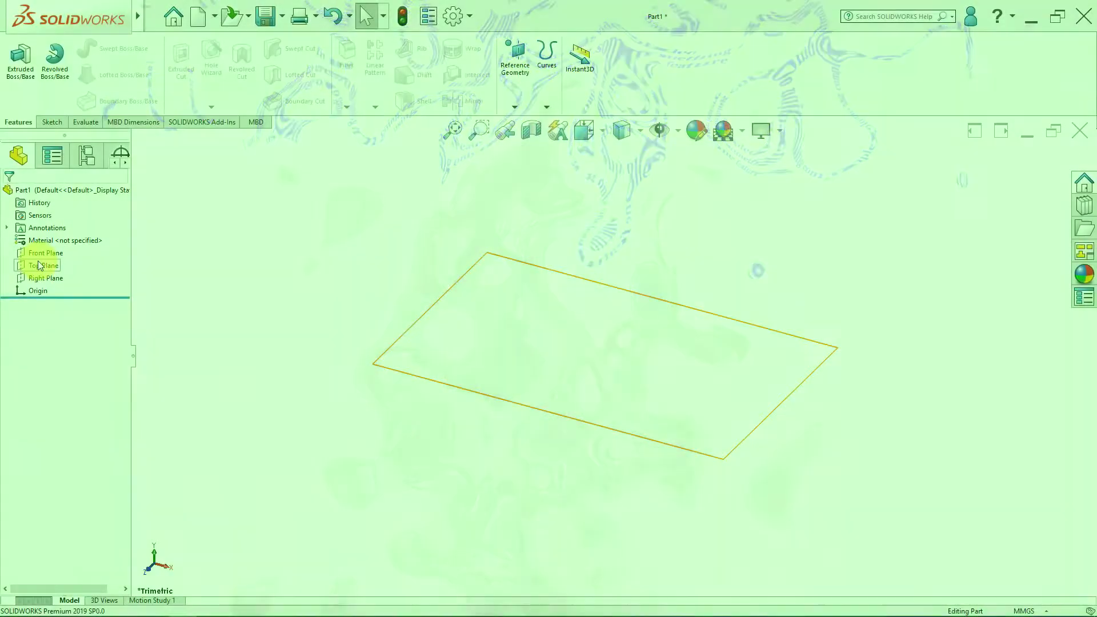
# Start a sketch on the Top Plane and draw a circle centred on the origin
pyautogui.rightClick(38, 264)
pyautogui.click(48, 246)
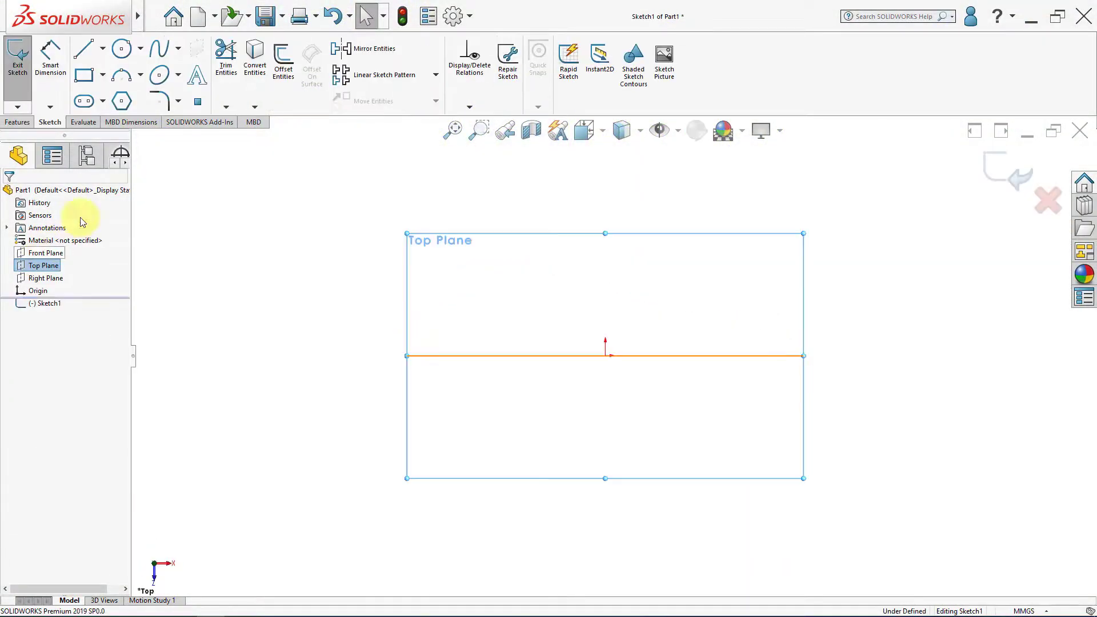
pyautogui.click(122, 49)
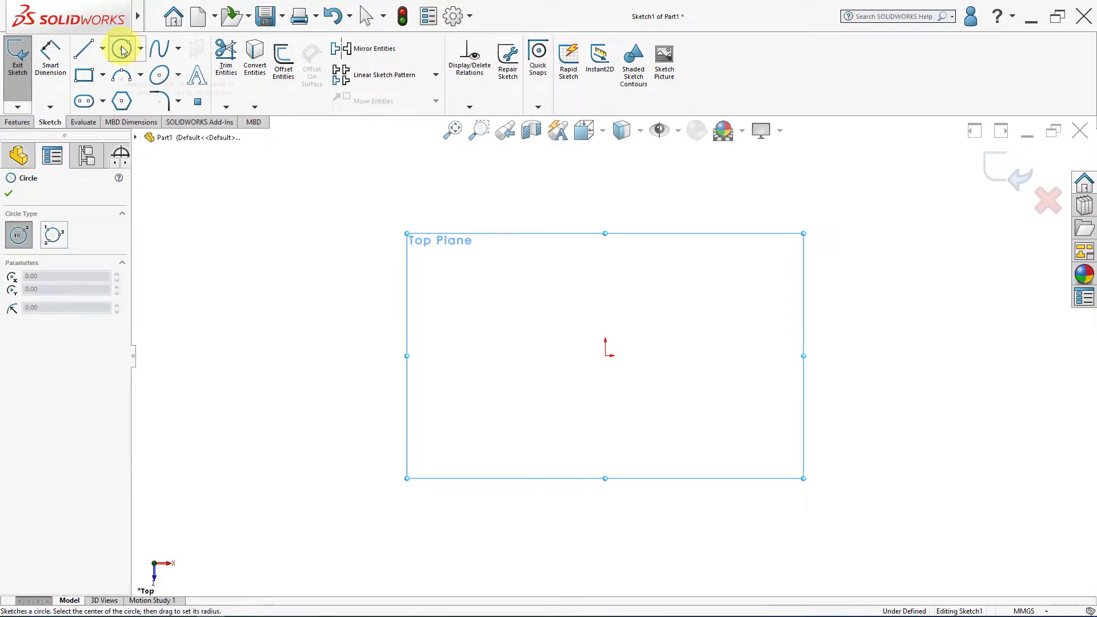
pyautogui.click(606, 356)
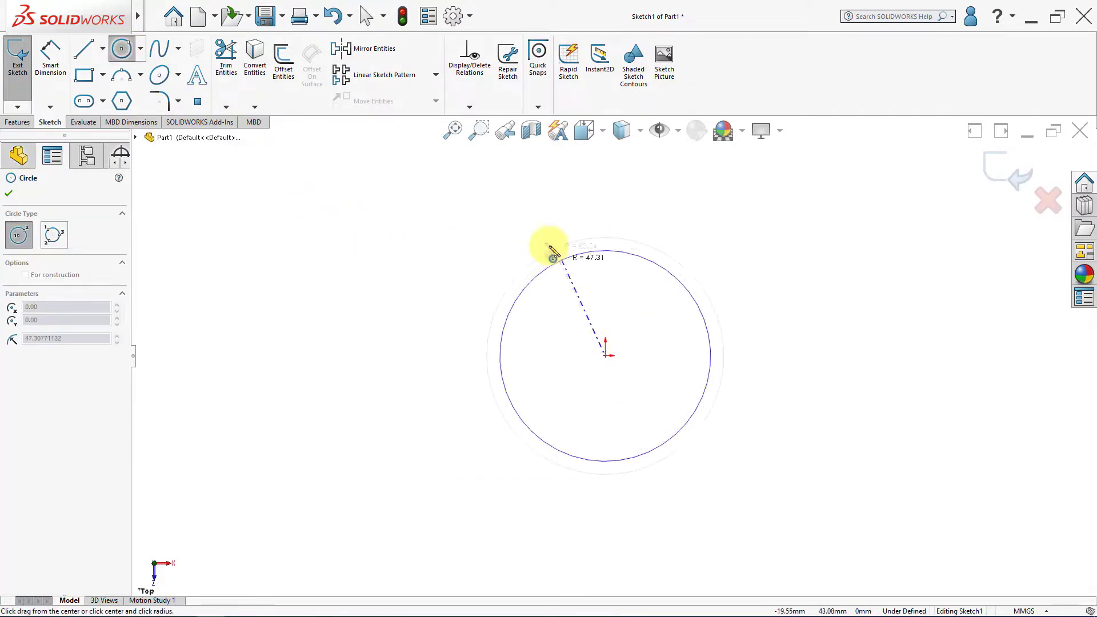
pyautogui.click(483, 238)
# Dimension the circle to 100 mm diameter and exit Sketch1
pyautogui.click(57, 77)
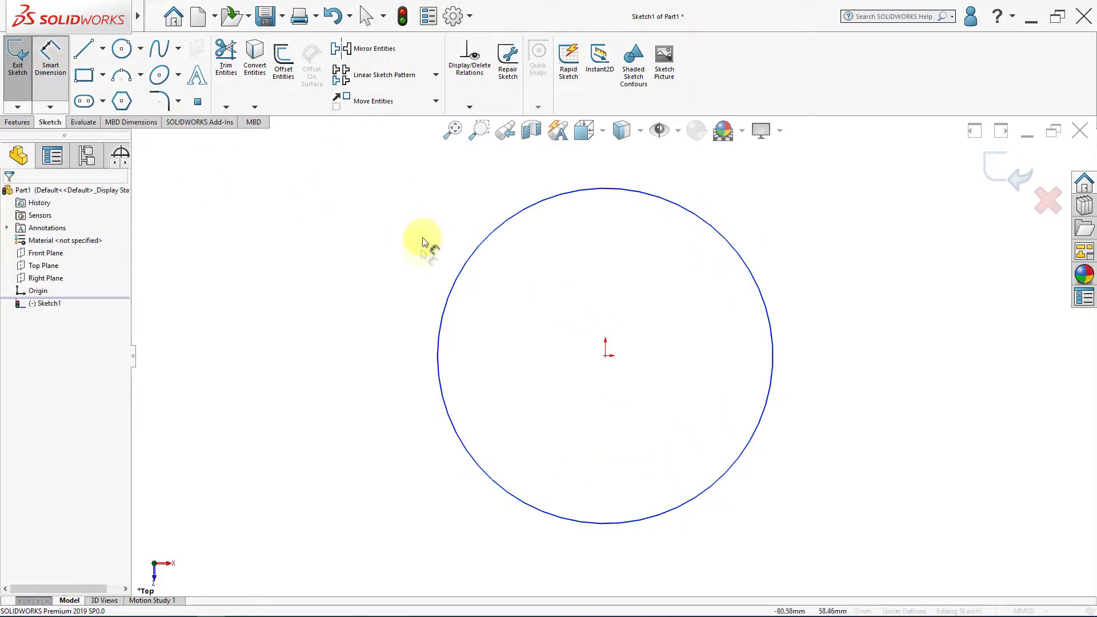
pyautogui.click(453, 294)
pyautogui.click(363, 334)
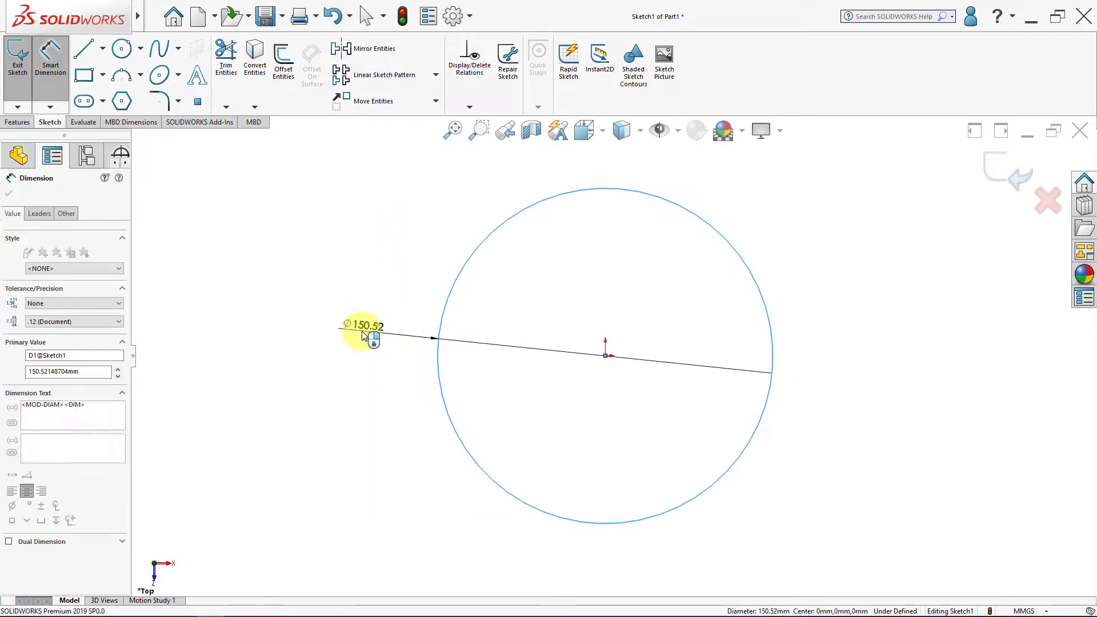
pyautogui.write('100')
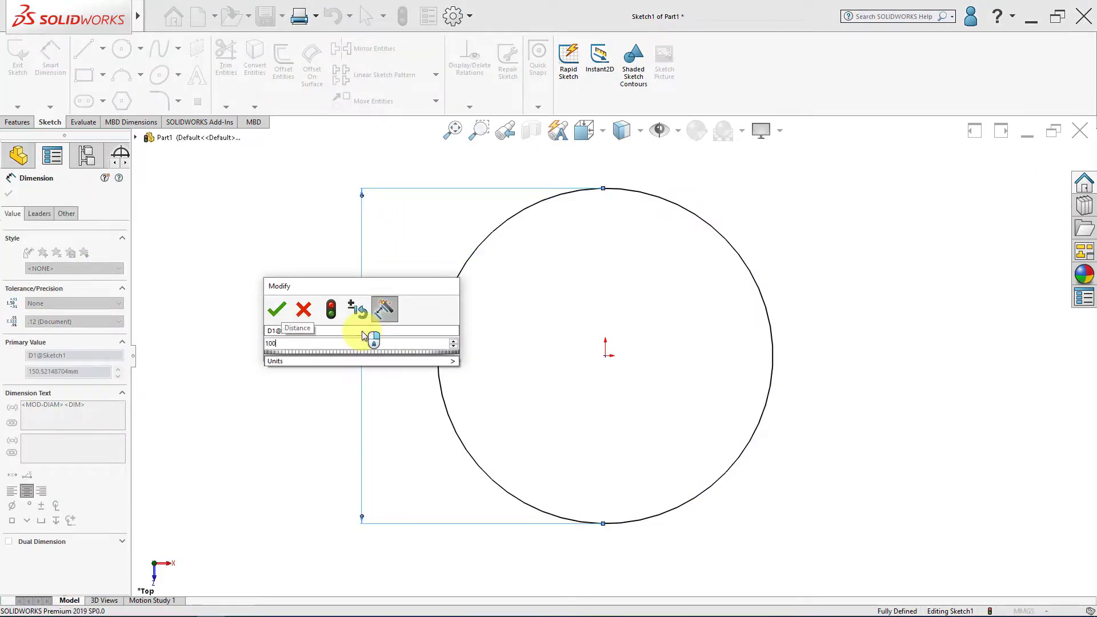
pyautogui.press('Return')
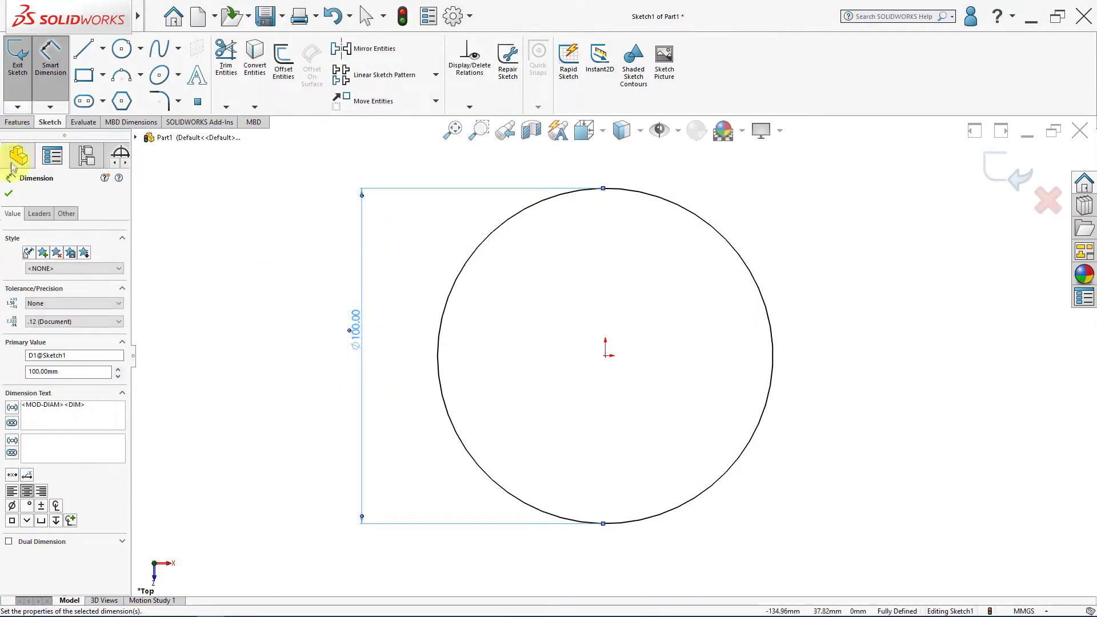
pyautogui.click(9, 195)
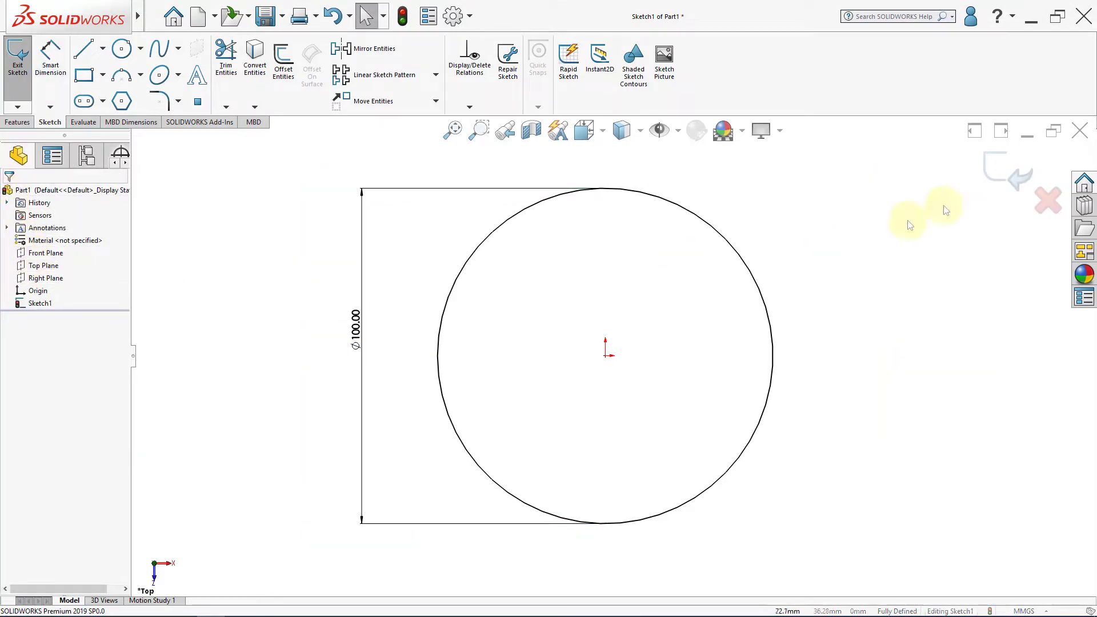
pyautogui.click(1009, 165)
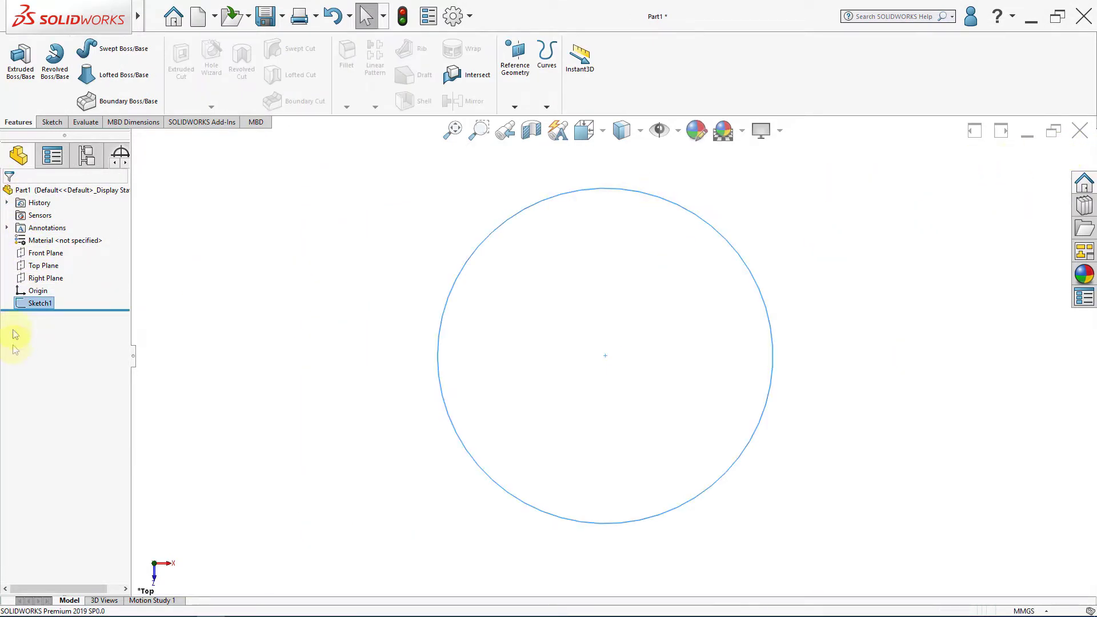
# Face the Right Plane, start a sketch on it, and draw a small circle on the ring path line
pyautogui.rightClick(31, 283)
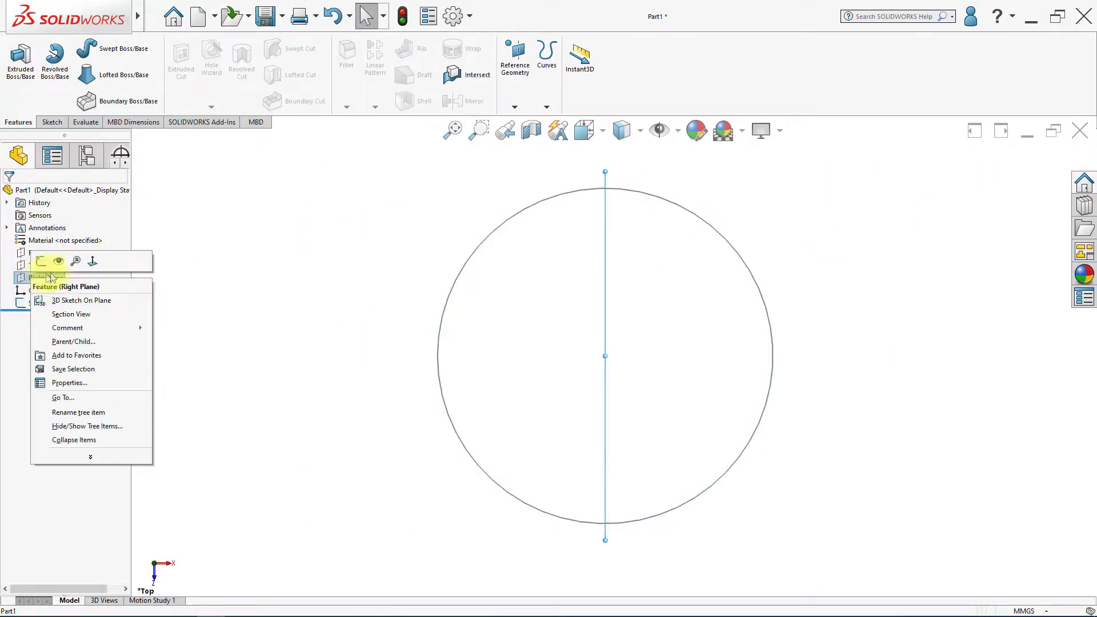
pyautogui.click(95, 266)
pyautogui.rightClick(54, 284)
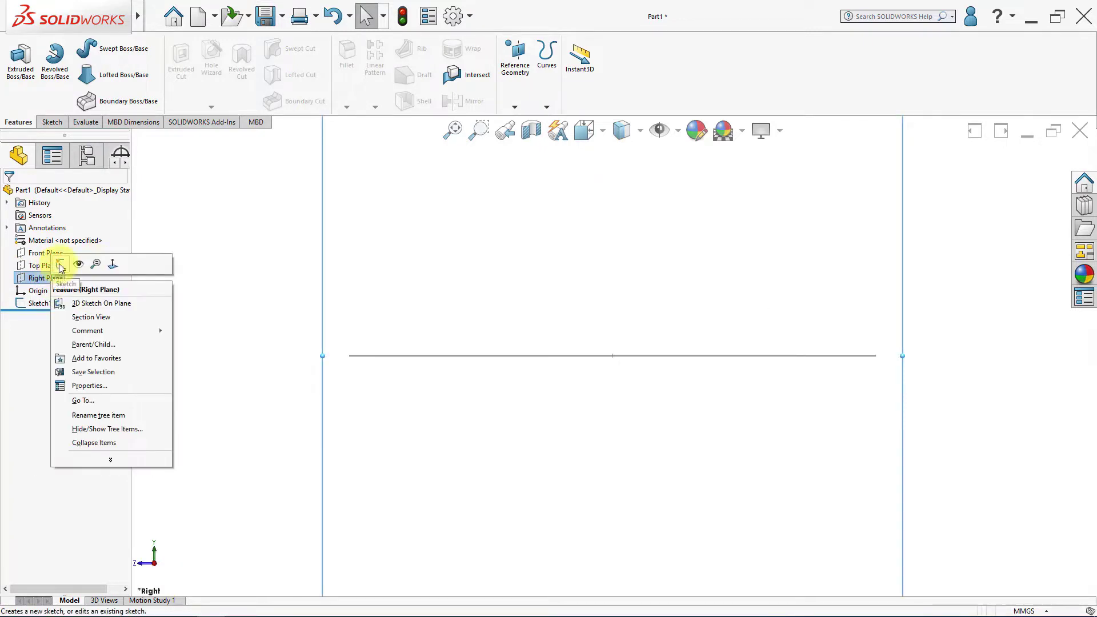
pyautogui.click(60, 264)
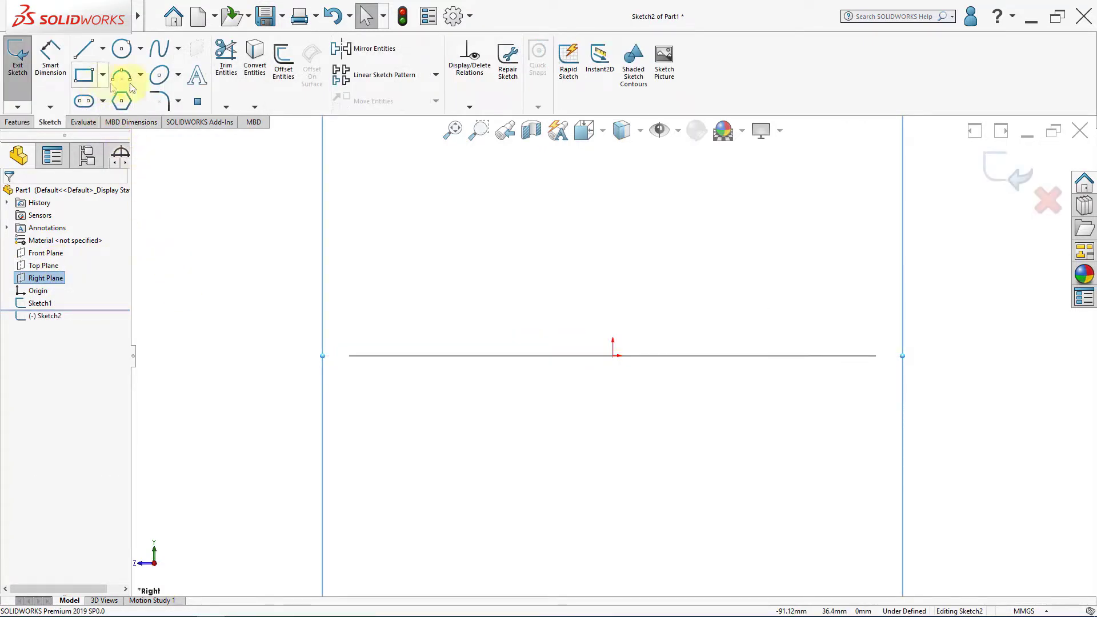
pyautogui.click(122, 49)
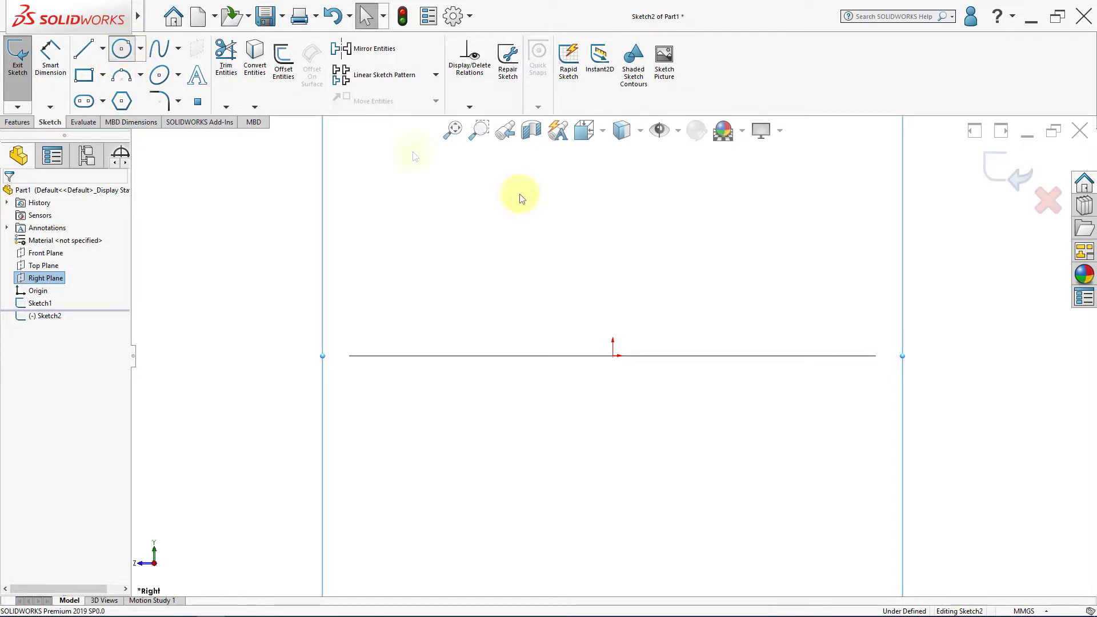
pyautogui.click(879, 356)
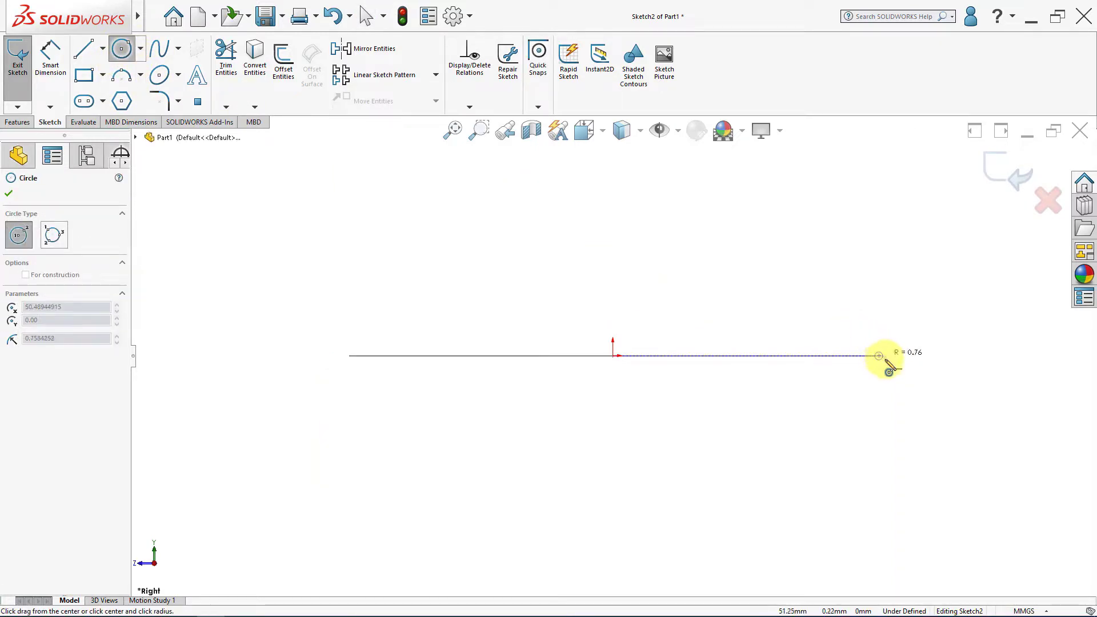
pyautogui.click(913, 392)
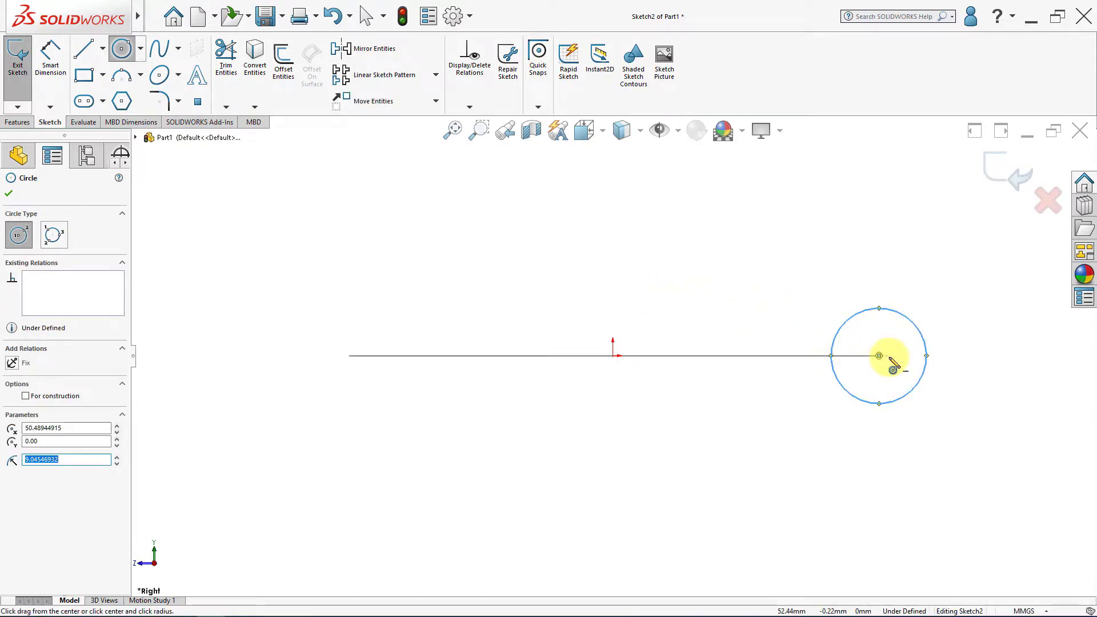
# Dimension the small circle to 14 mm diameter and drag its centre to the line's right end
pyautogui.click(51, 54)
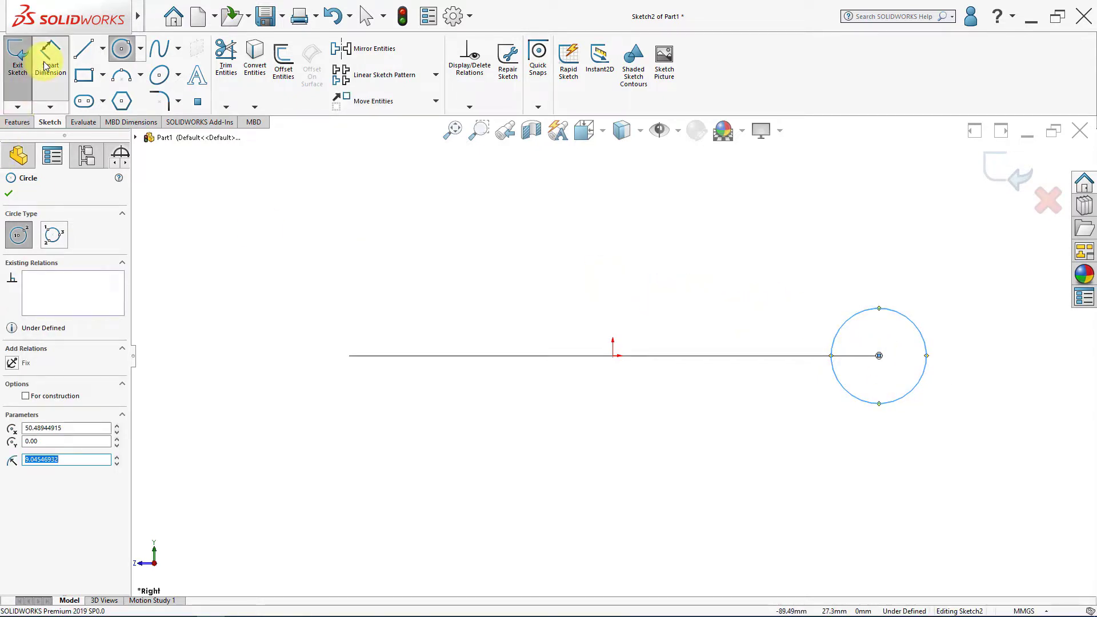
pyautogui.click(910, 320)
pyautogui.click(817, 287)
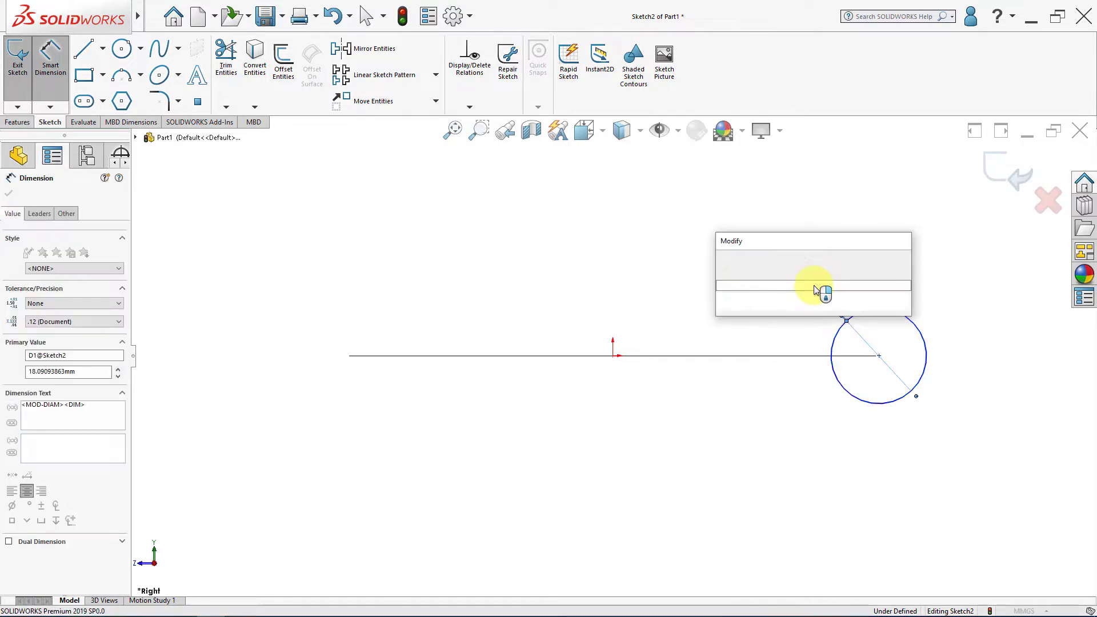
pyautogui.write('14')
pyautogui.press('Return')
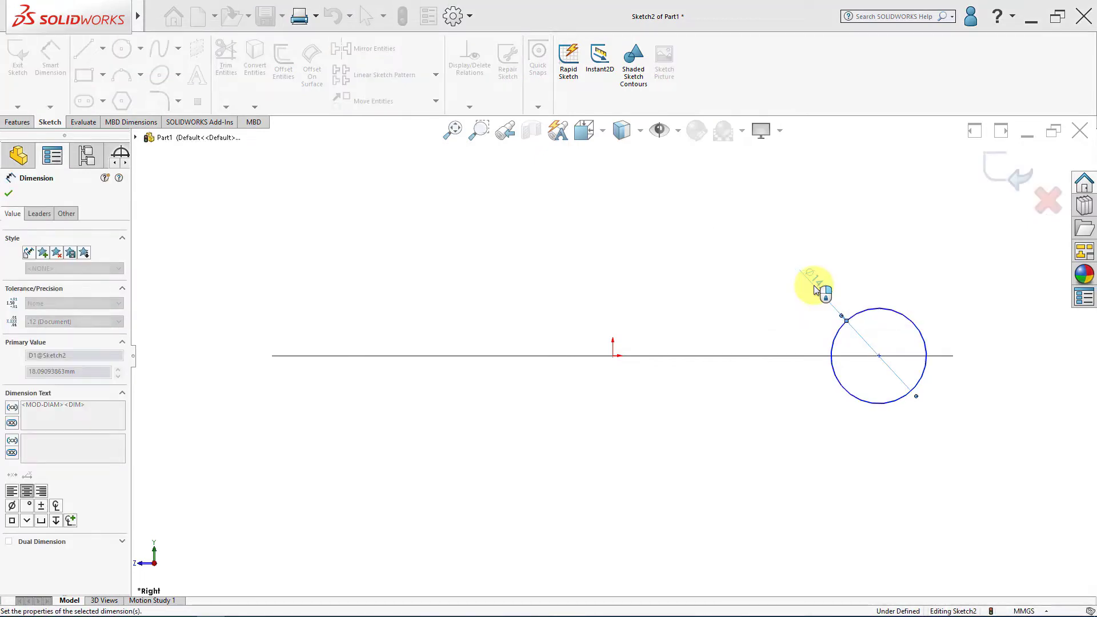
pyautogui.click(9, 196)
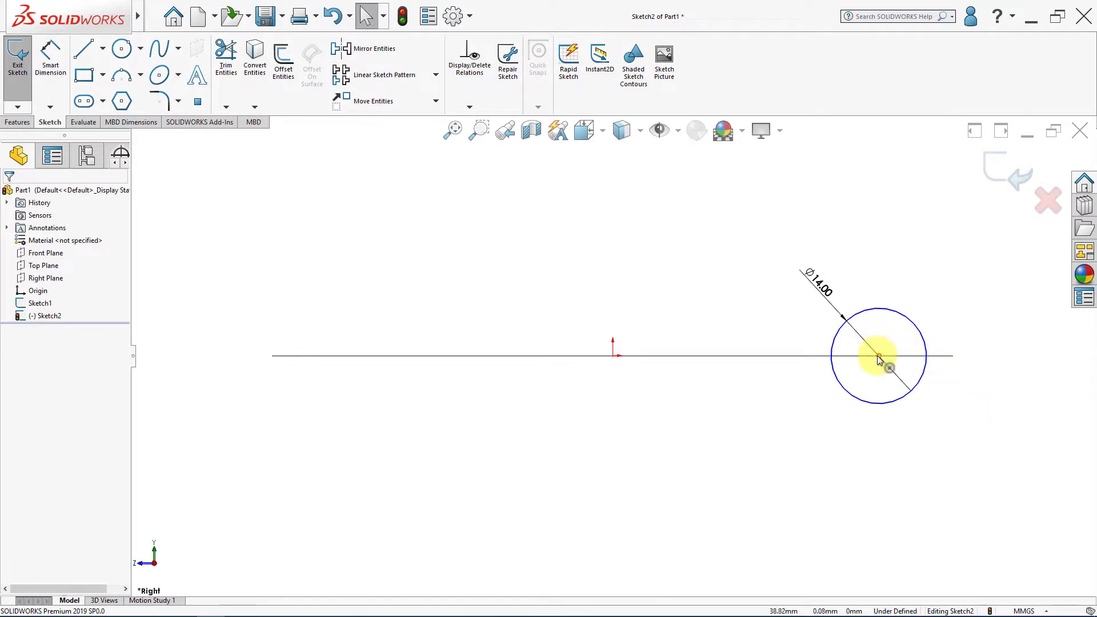
pyautogui.moveTo(879, 358); pyautogui.dragTo(1011, 356)
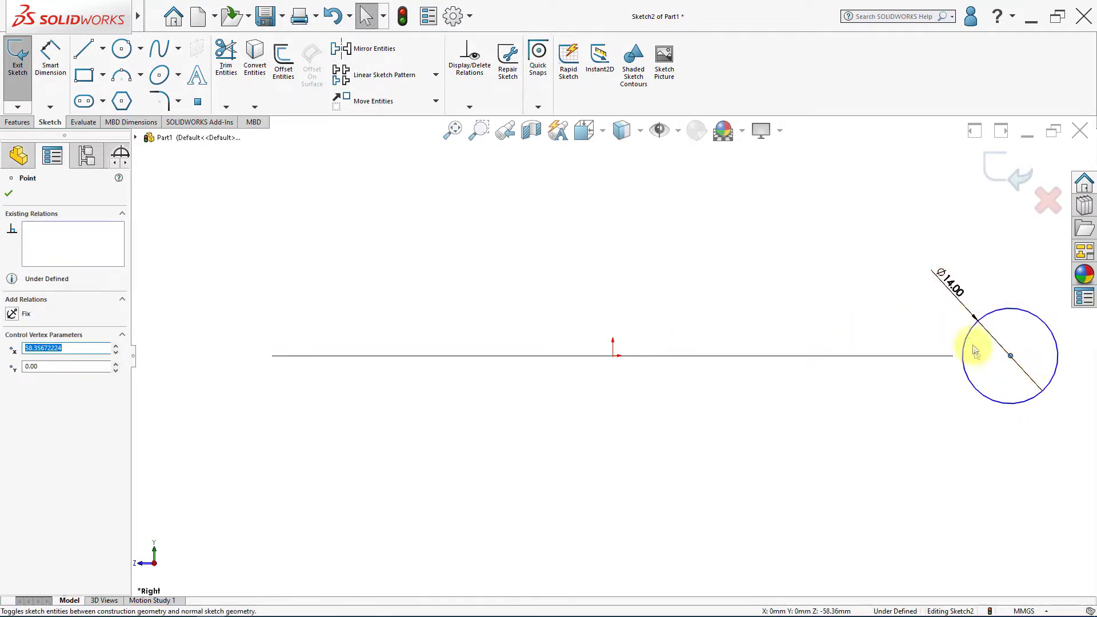
# Convert the 14 mm circle to construction geometry
pyautogui.click(962, 319)
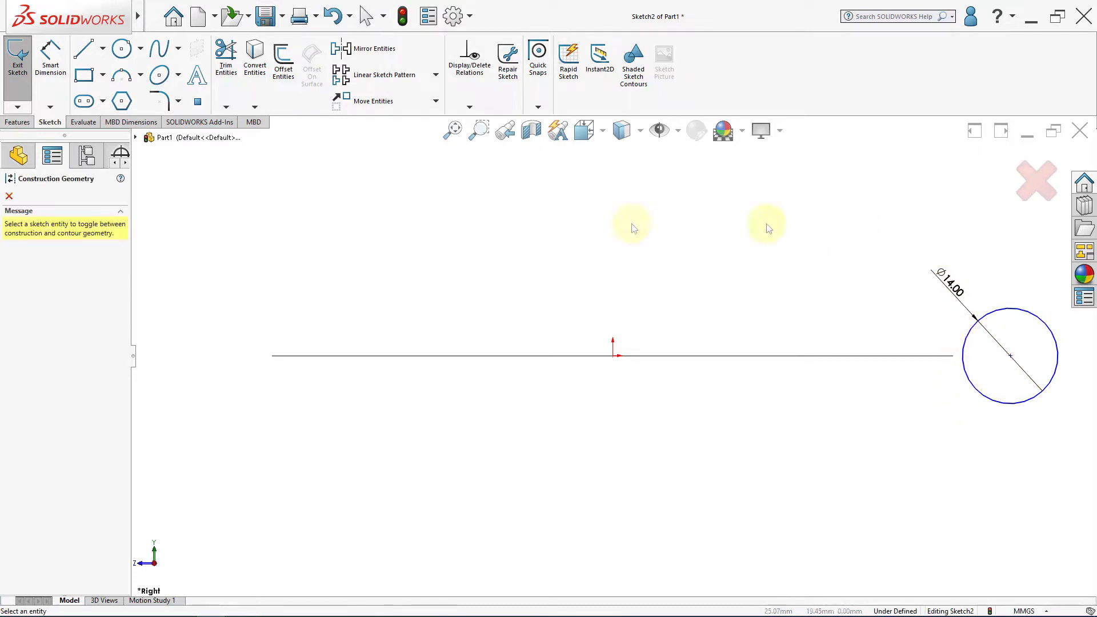
pyautogui.click(991, 400)
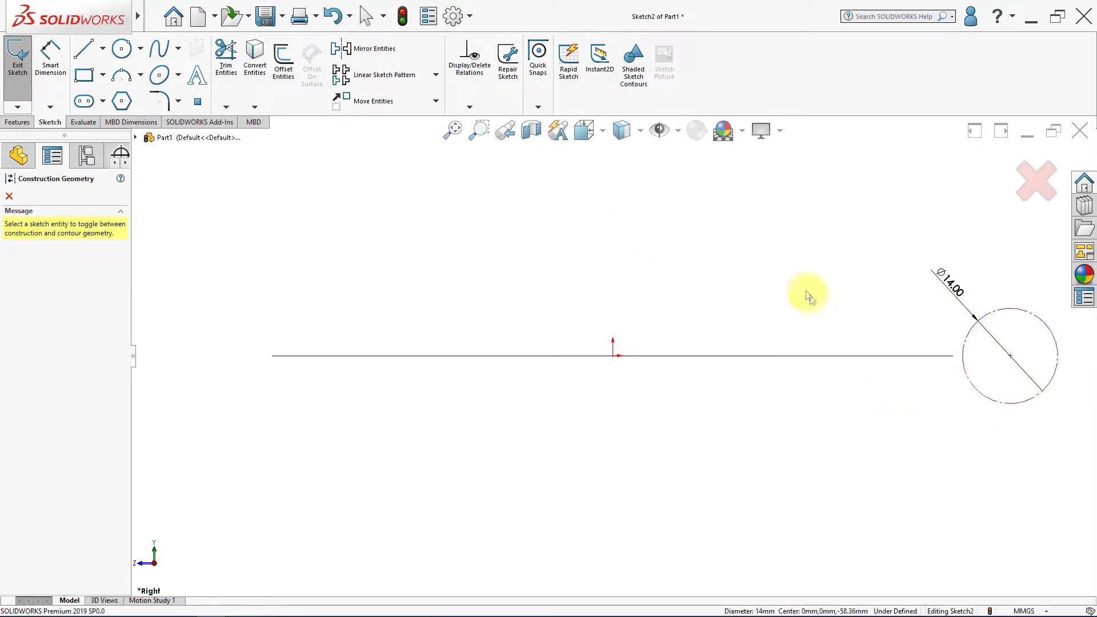
pyautogui.click(9, 197)
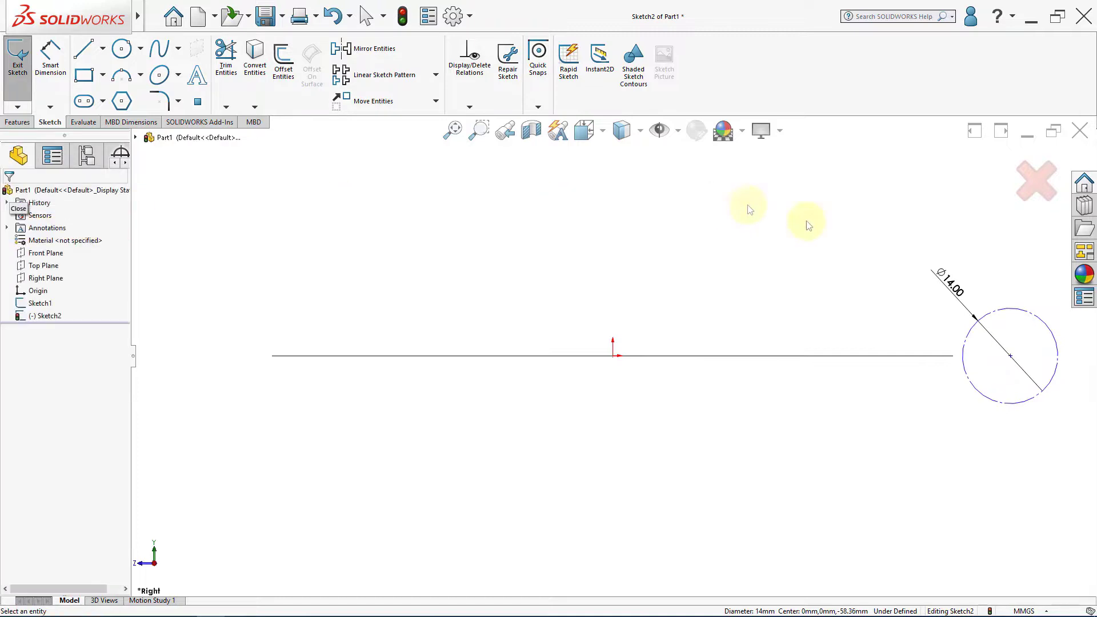
# Add a Pierce relation between the small circle's centre and the Sketch1 ring path
pyautogui.click(1010, 356)
pyautogui.keyDown('ctrl'); pyautogui.click(946, 361); pyautogui.keyUp('ctrl')
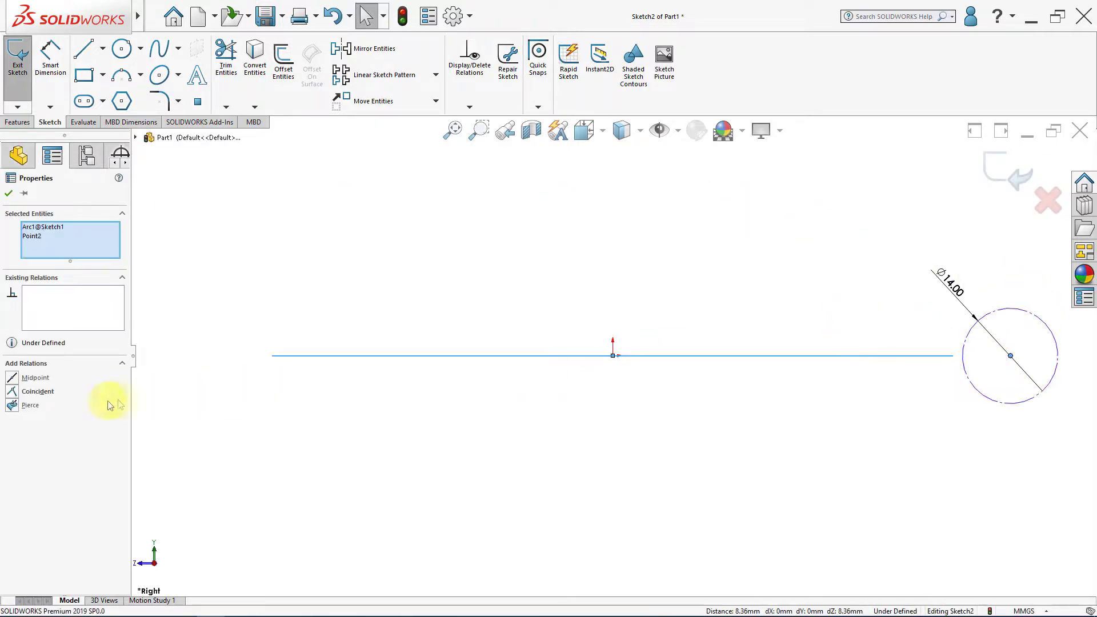
pyautogui.click(13, 405)
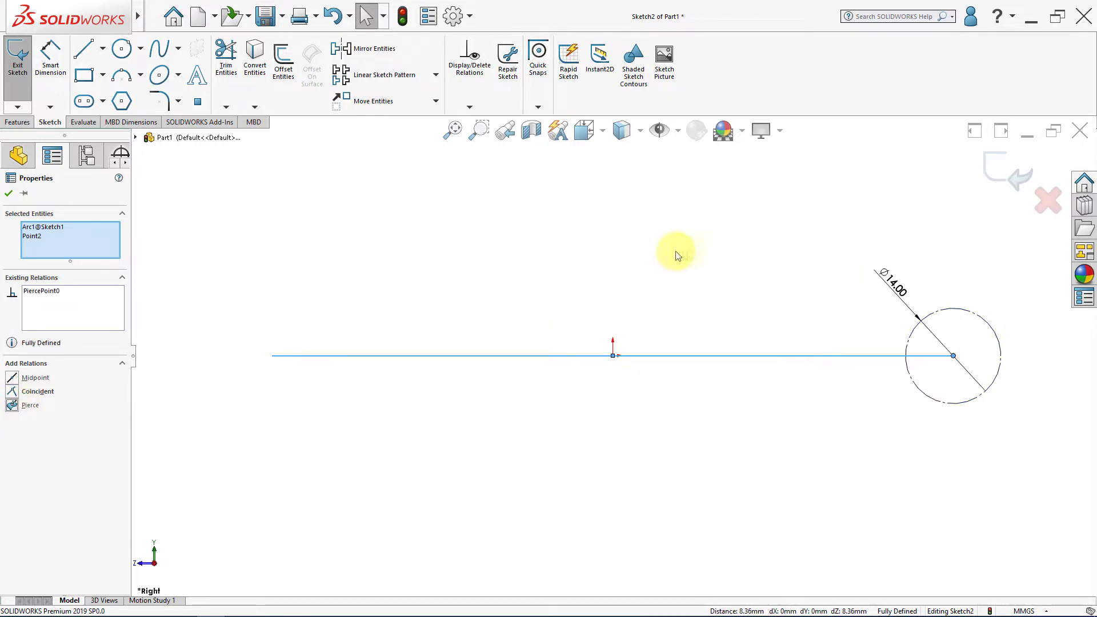
pyautogui.click(121, 49)
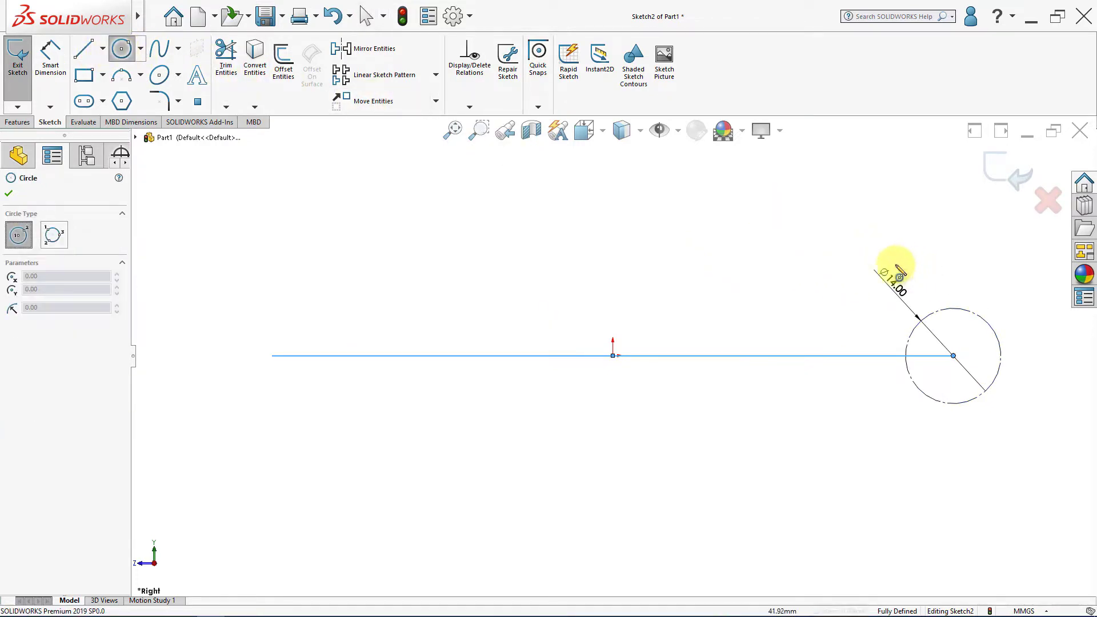
# Draw a circle above the small circle and make it tangent to the construction circle
pyautogui.click(884, 244)
pyautogui.click(942, 244)
pyautogui.press('Escape')
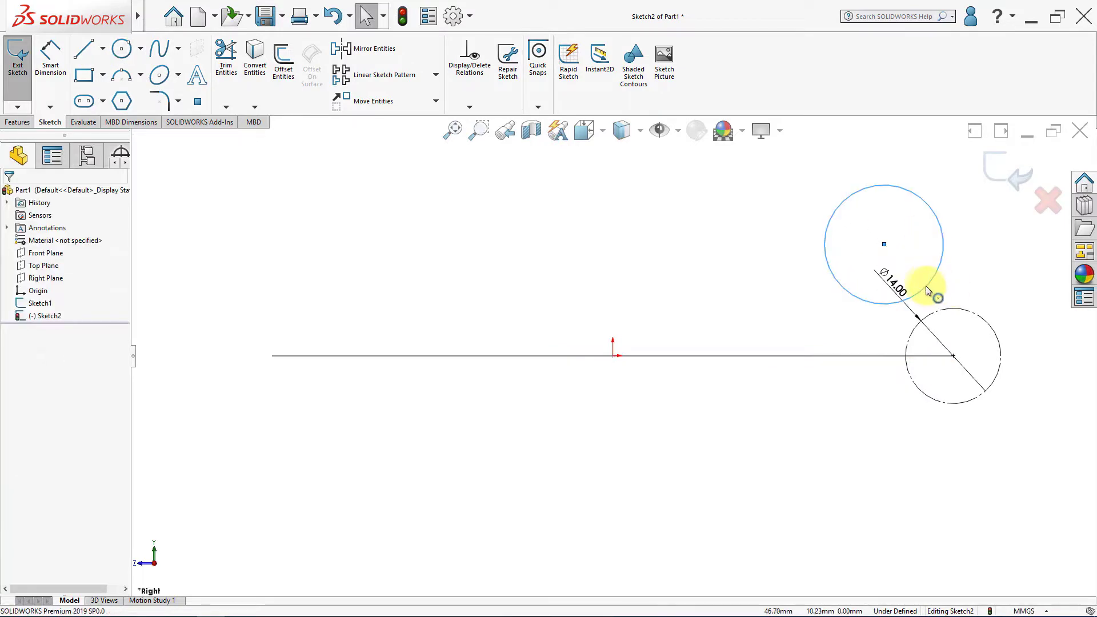
pyautogui.click(926, 297)
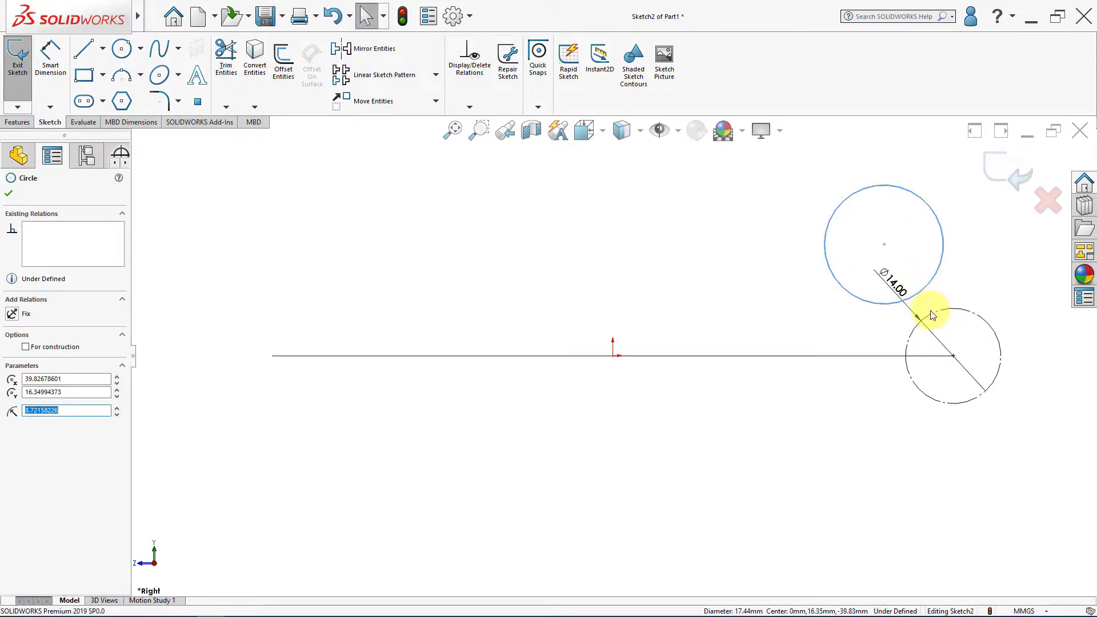
pyautogui.keyDown('ctrl'); pyautogui.click(936, 316); pyautogui.keyUp('ctrl')
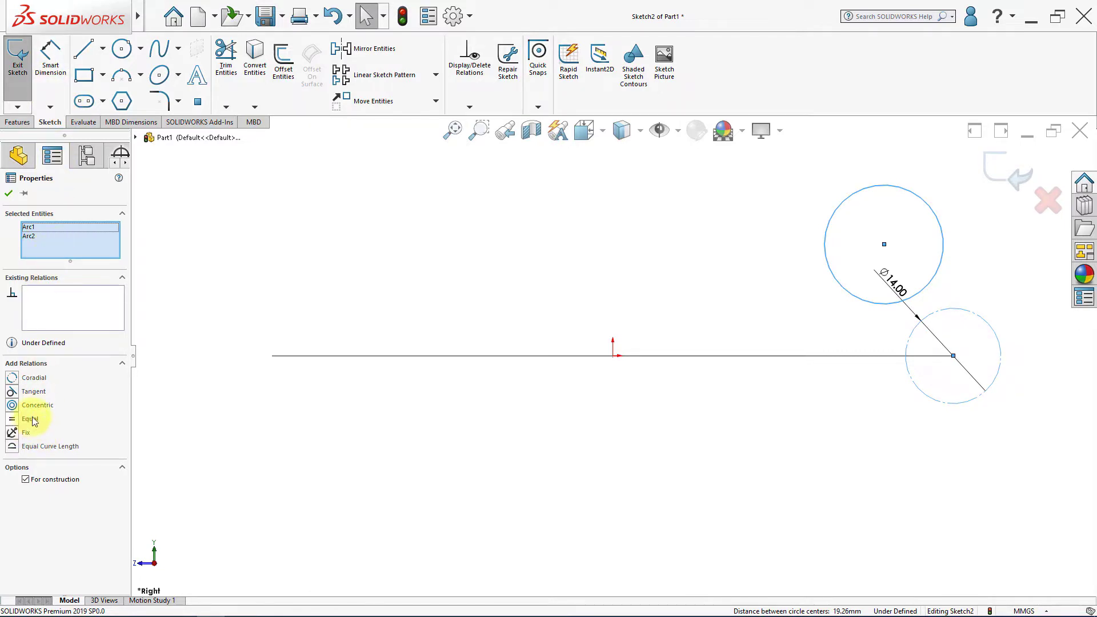
pyautogui.click(32, 392)
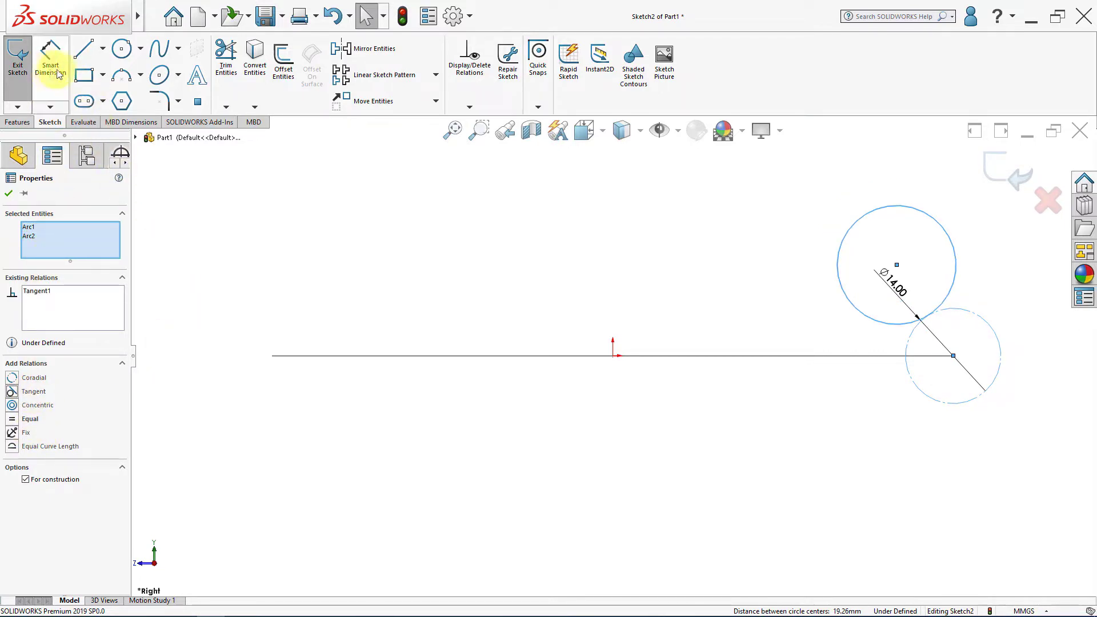
# Dimension the upper circle to 44 mm diameter with its centre 25 mm above the line
pyautogui.click(59, 75)
pyautogui.click(953, 269)
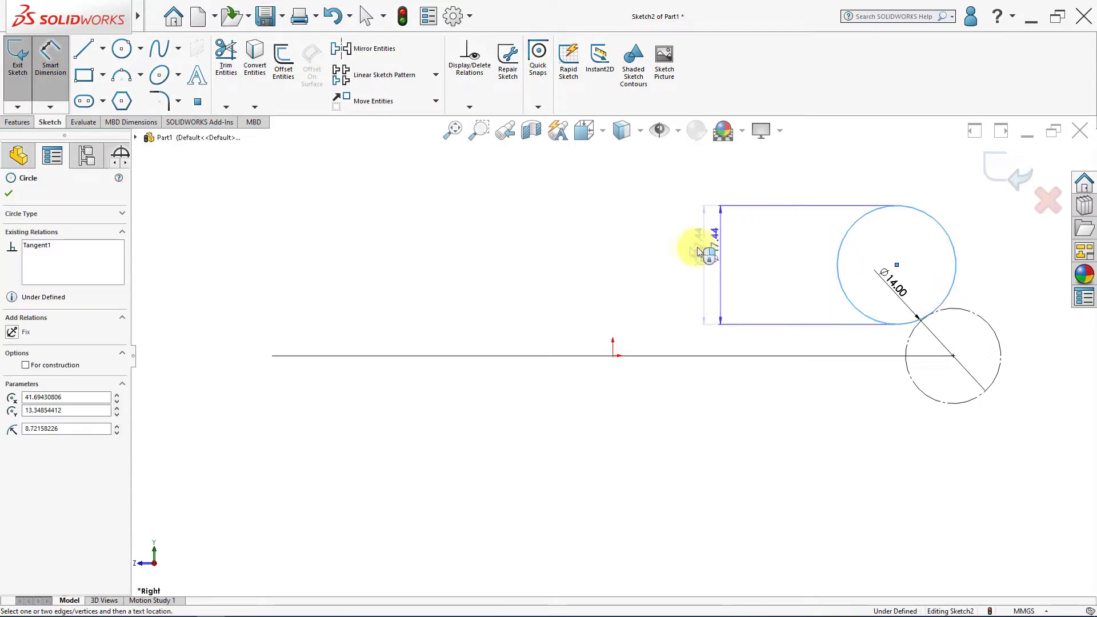
pyautogui.click(684, 252)
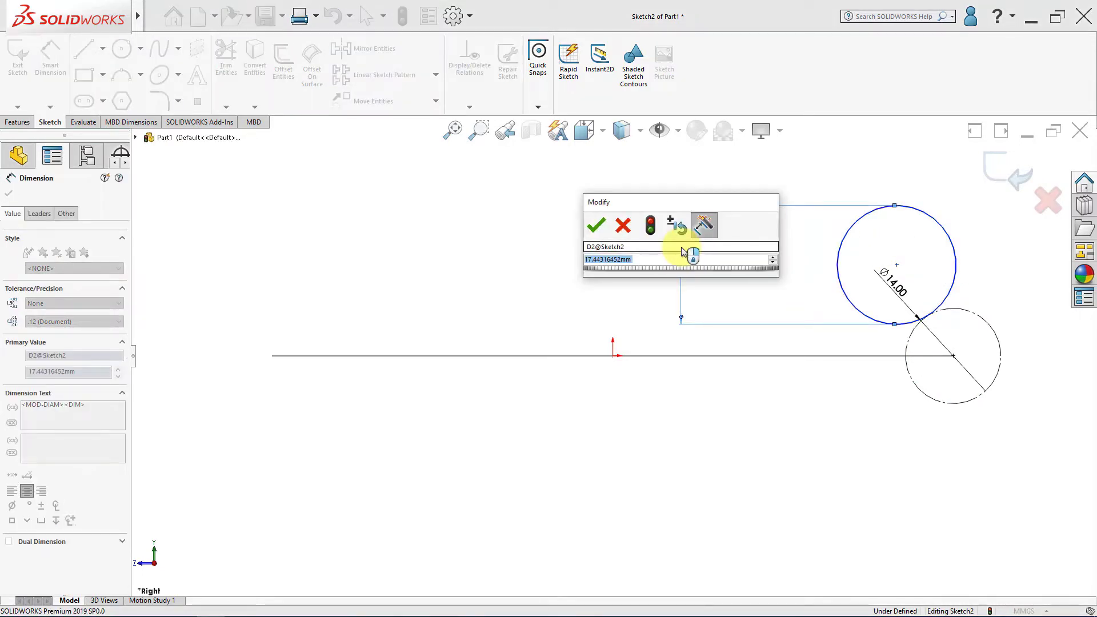
pyautogui.write('44')
pyautogui.press('Return')
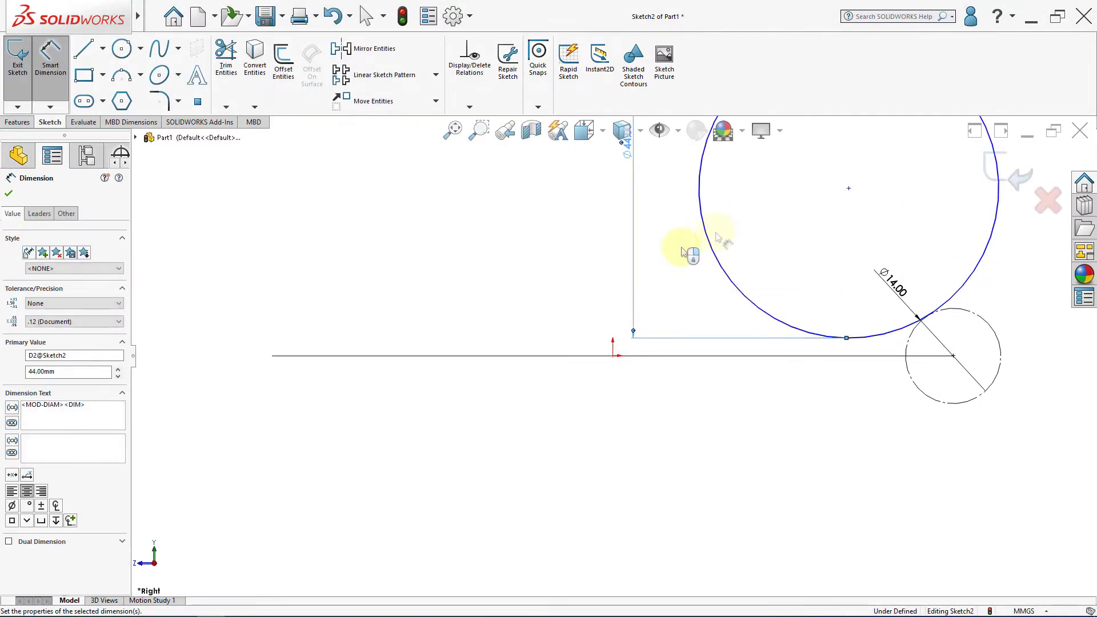
pyautogui.click(848, 200)
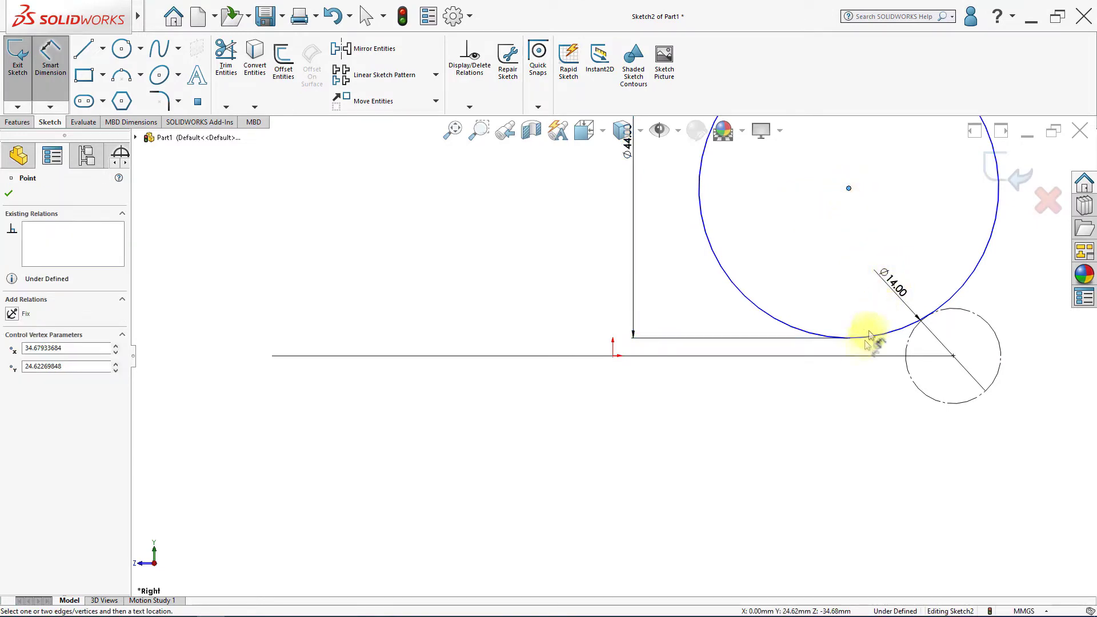
pyautogui.click(858, 356)
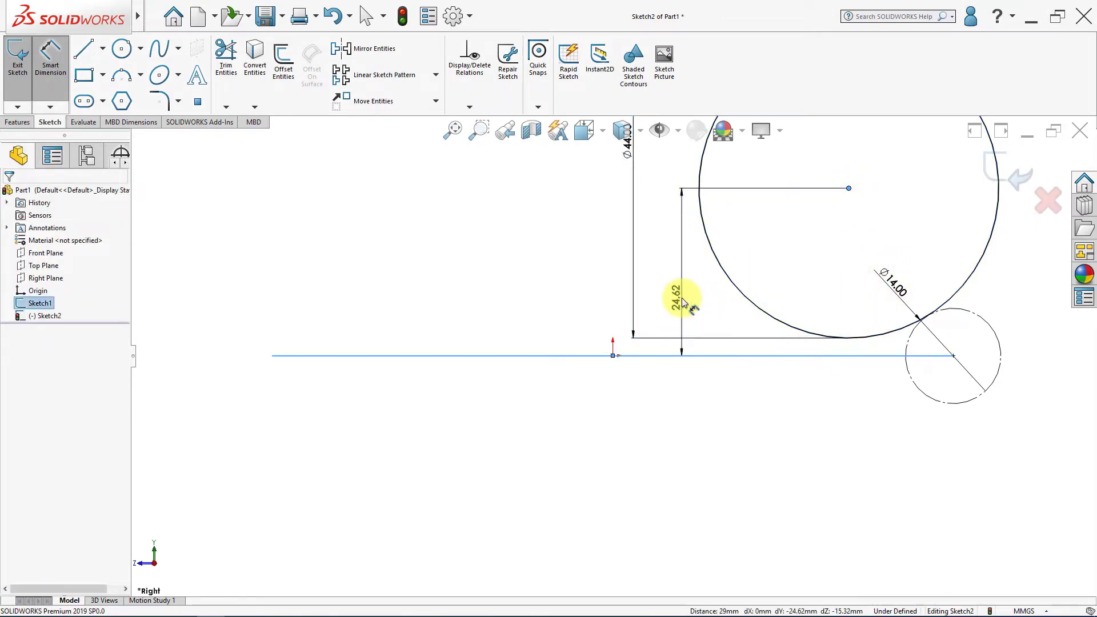
pyautogui.click(683, 301)
pyautogui.write('2')
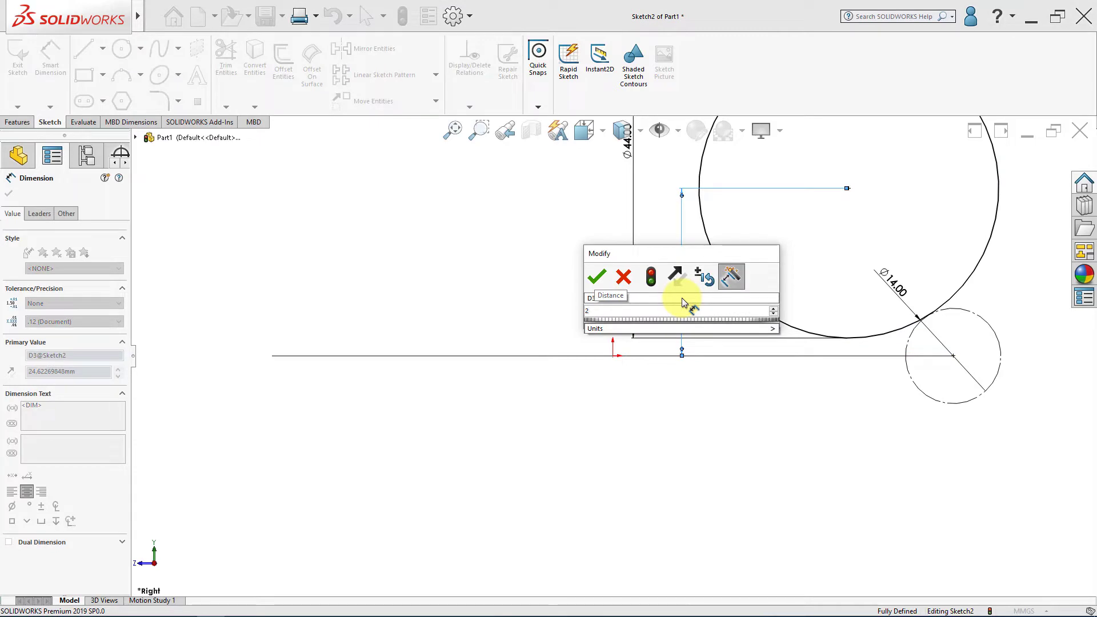
pyautogui.write('5')
pyautogui.press('Return')
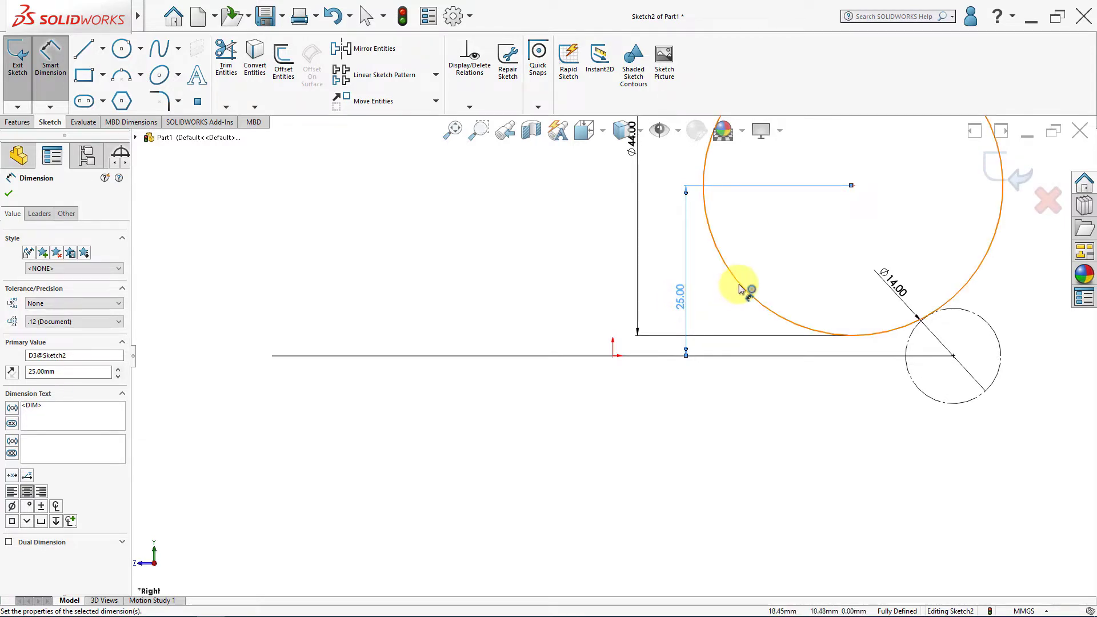
pyautogui.press('f')
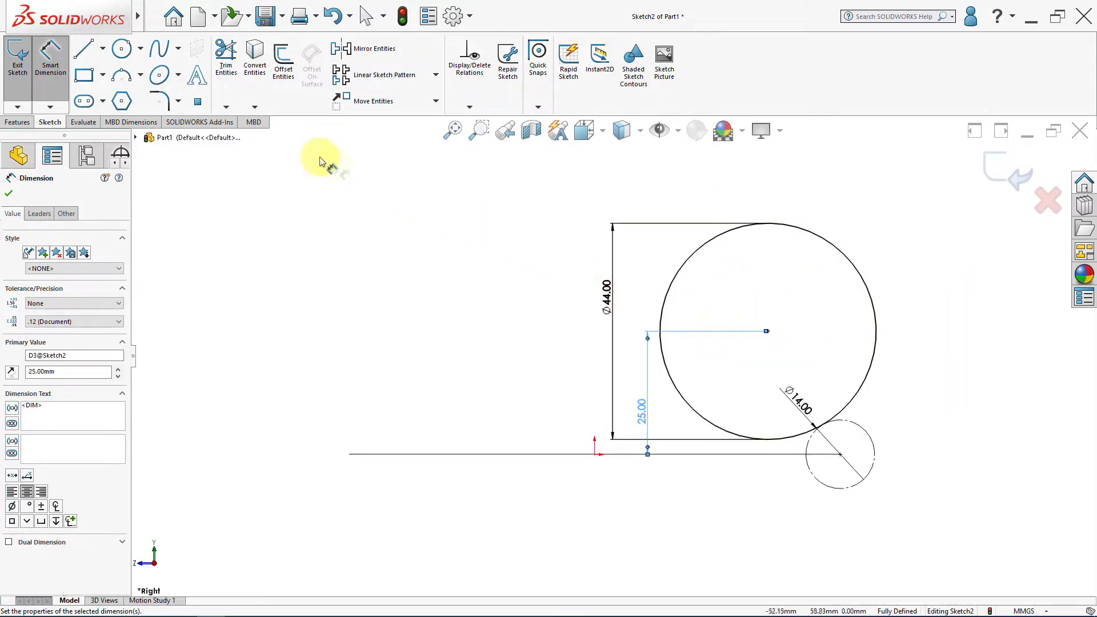
# Circular-pattern the 44 mm circle into 3 instances around the small circle's centre
pyautogui.click(436, 76)
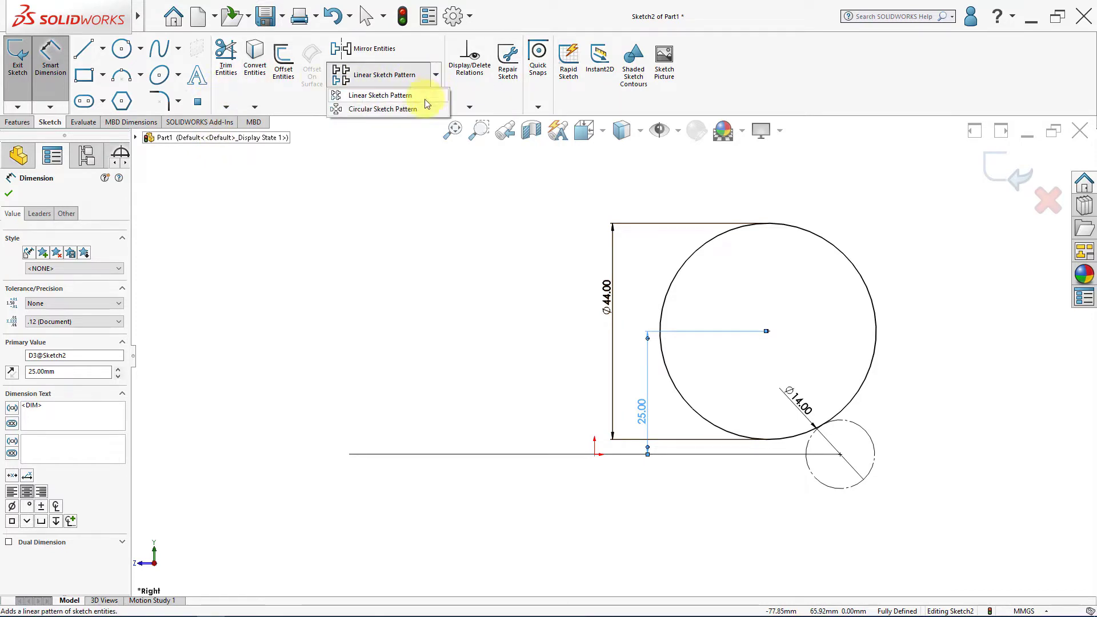
pyautogui.click(419, 106)
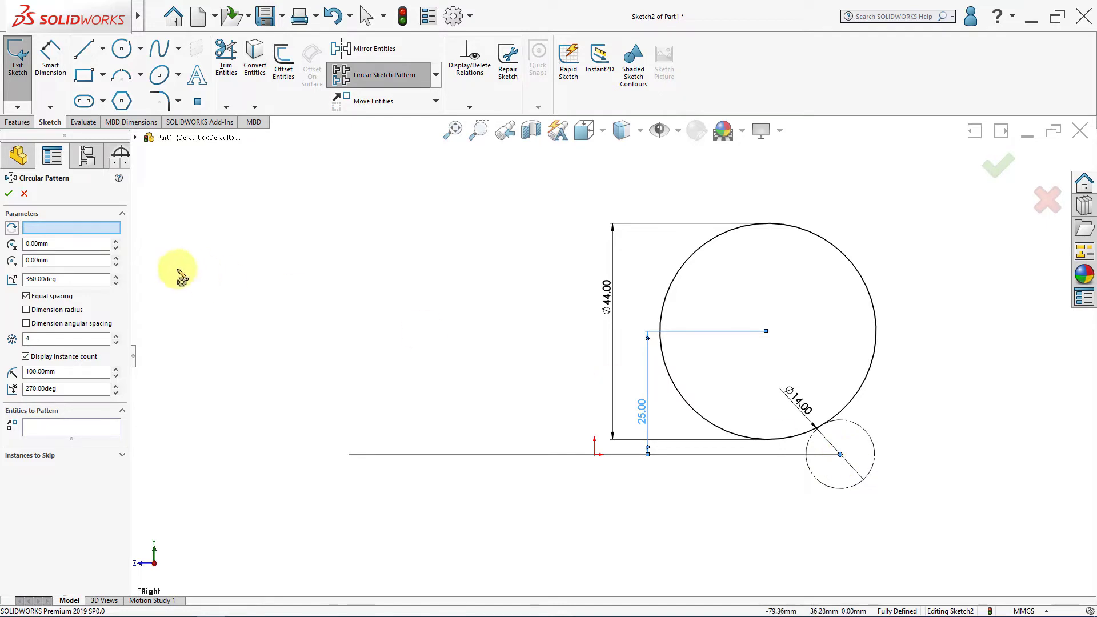
pyautogui.click(106, 229)
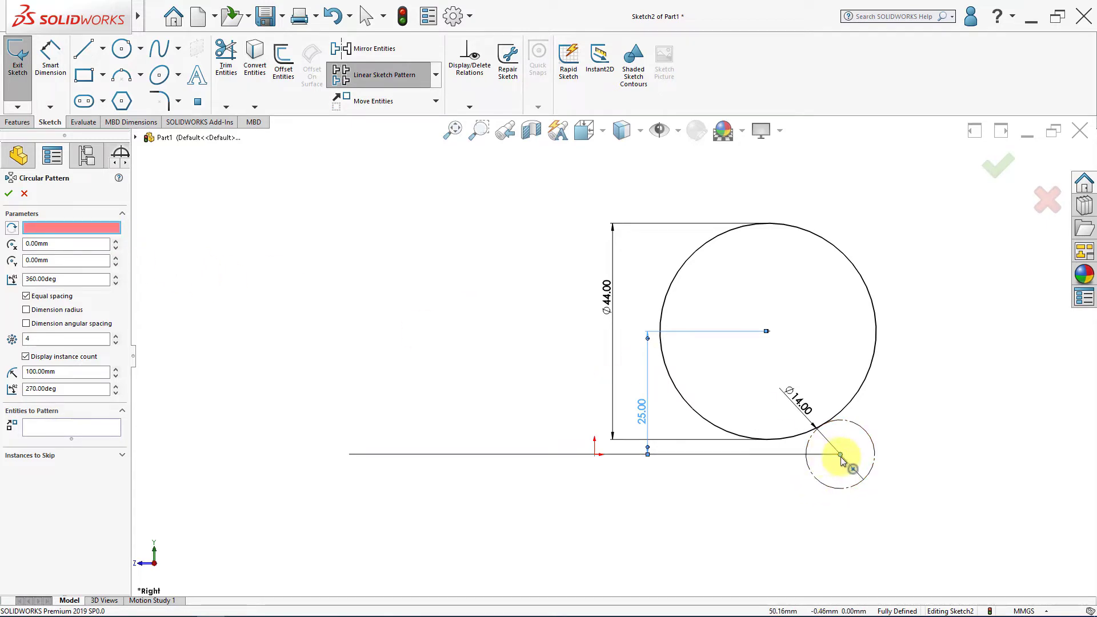
pyautogui.click(36, 427)
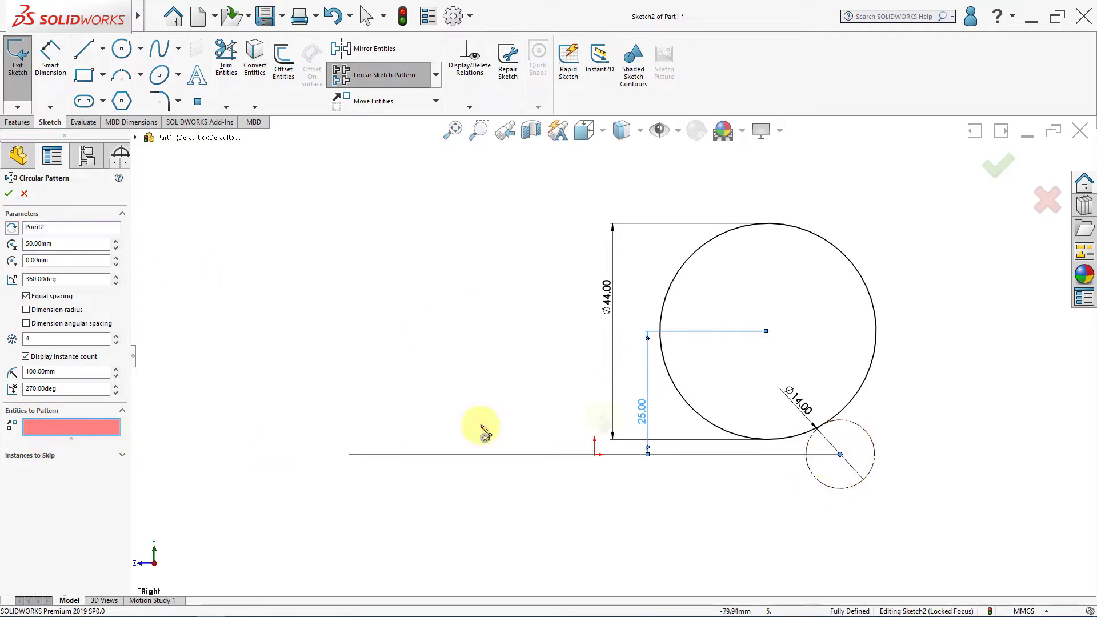
pyautogui.click(708, 427)
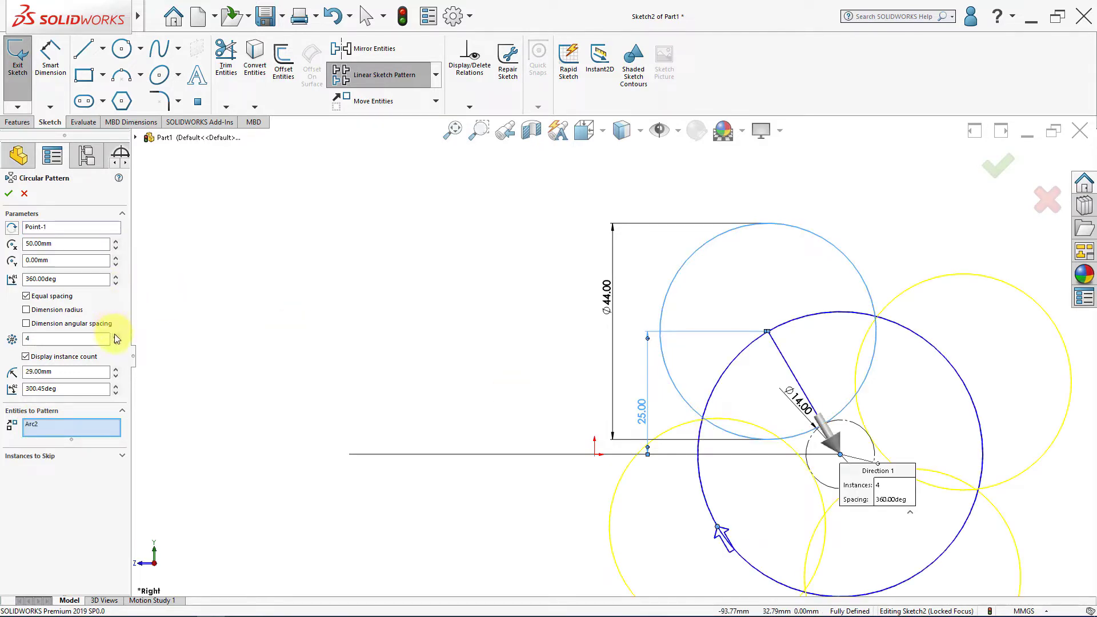
pyautogui.click(116, 342)
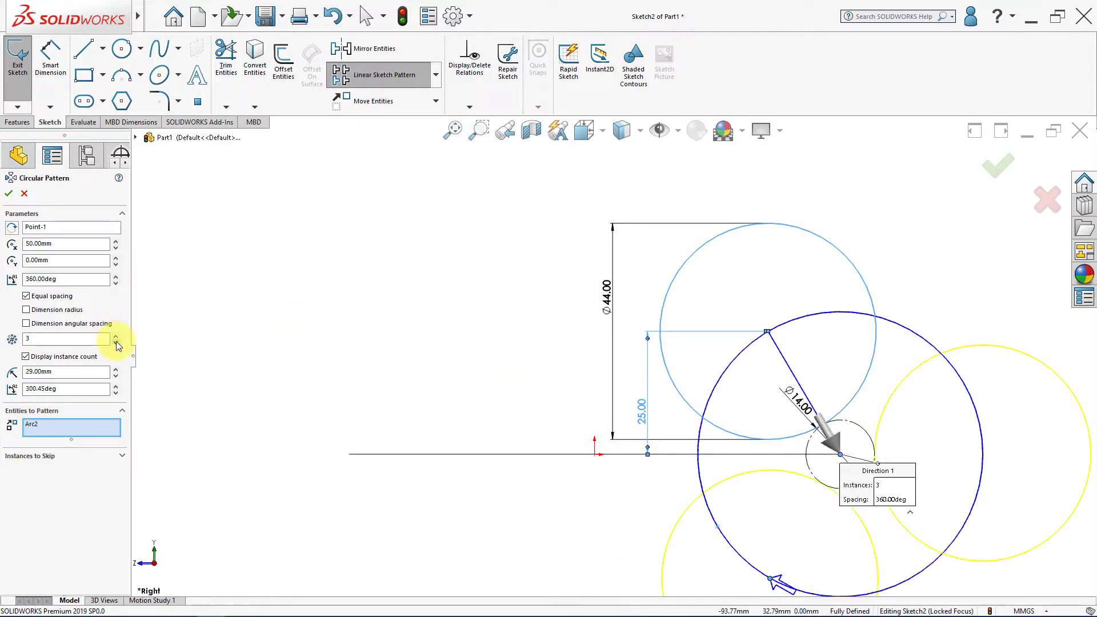
pyautogui.click(10, 194)
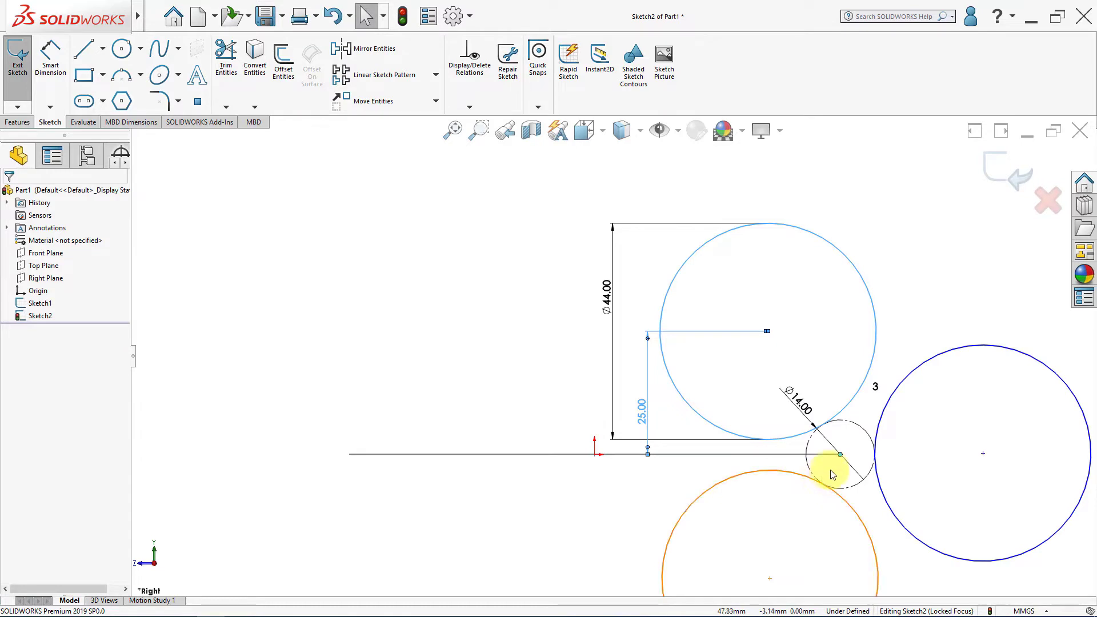
# Draw a small circle in the gap between the upper and right large circles
pyautogui.scroll(2, 834, 457)
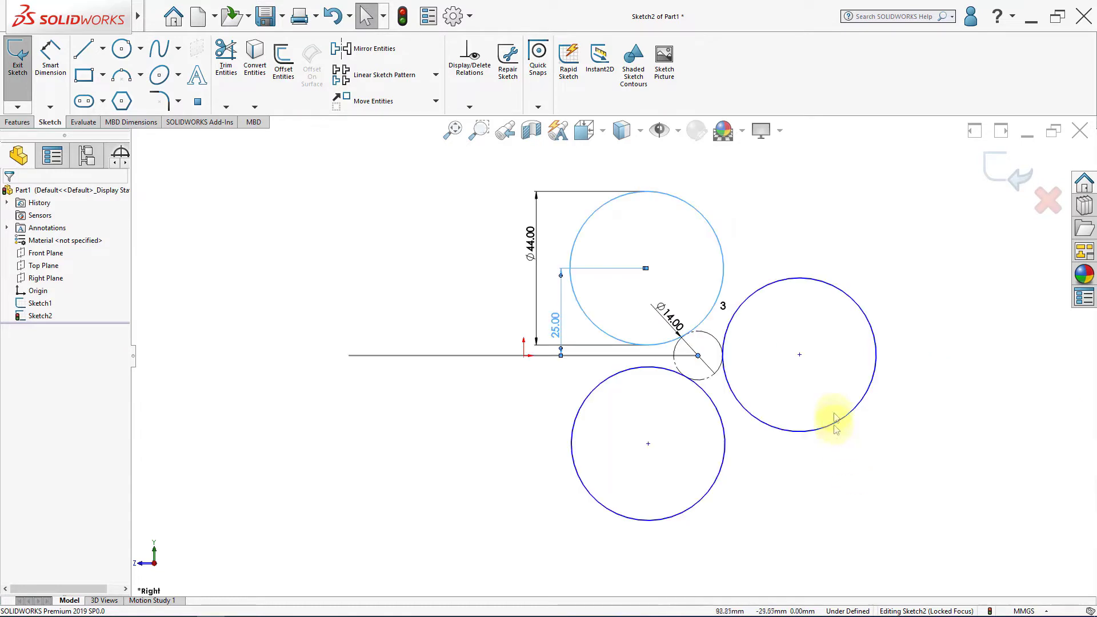
pyautogui.click(799, 354)
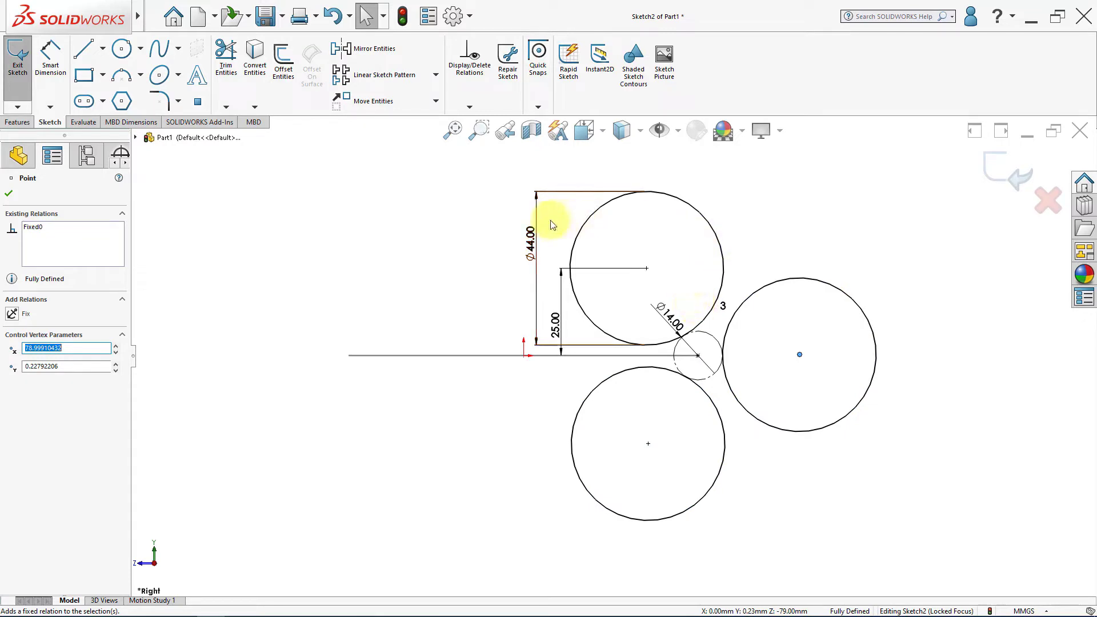
pyautogui.click(122, 50)
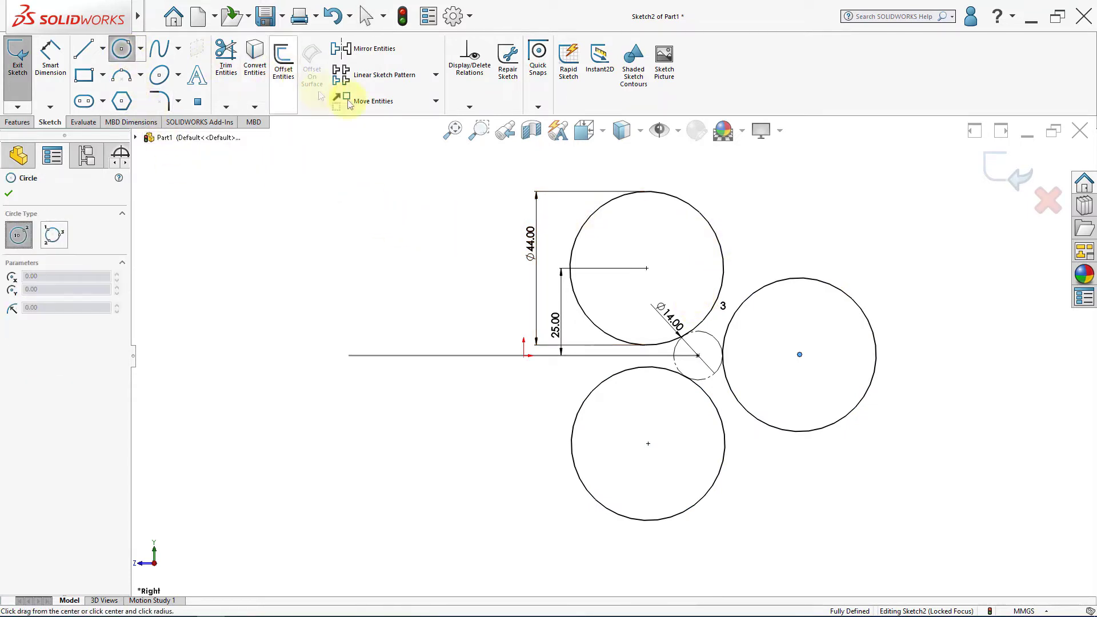
pyautogui.moveTo(749, 269); pyautogui.dragTo(753, 288)
pyautogui.press('Escape')
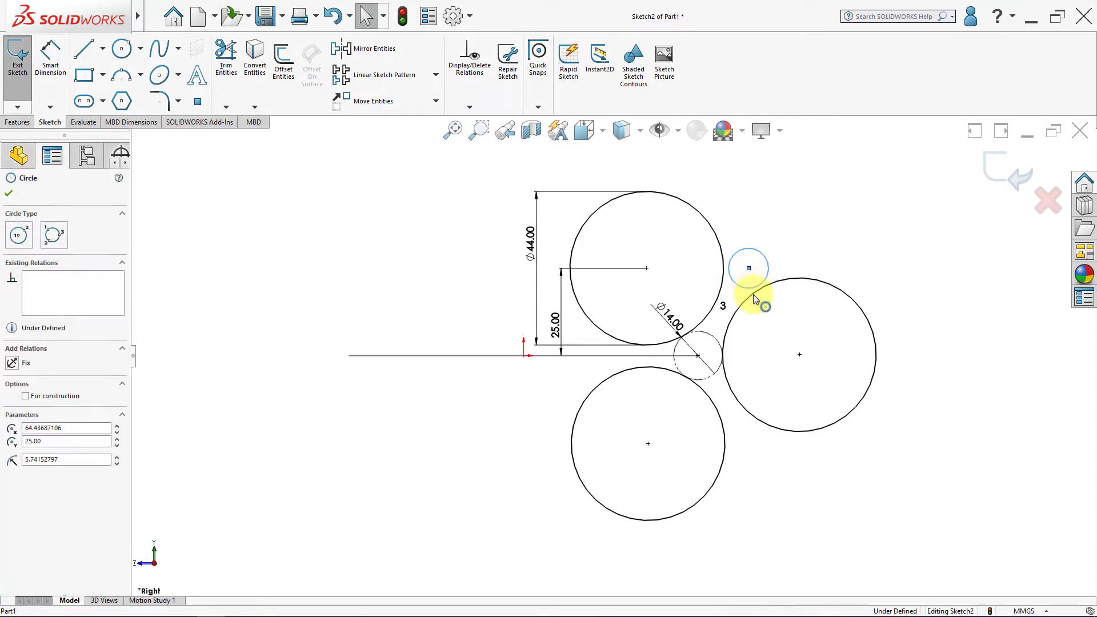
# Make the small circle tangent to both the right and upper large circles
pyautogui.click(755, 295)
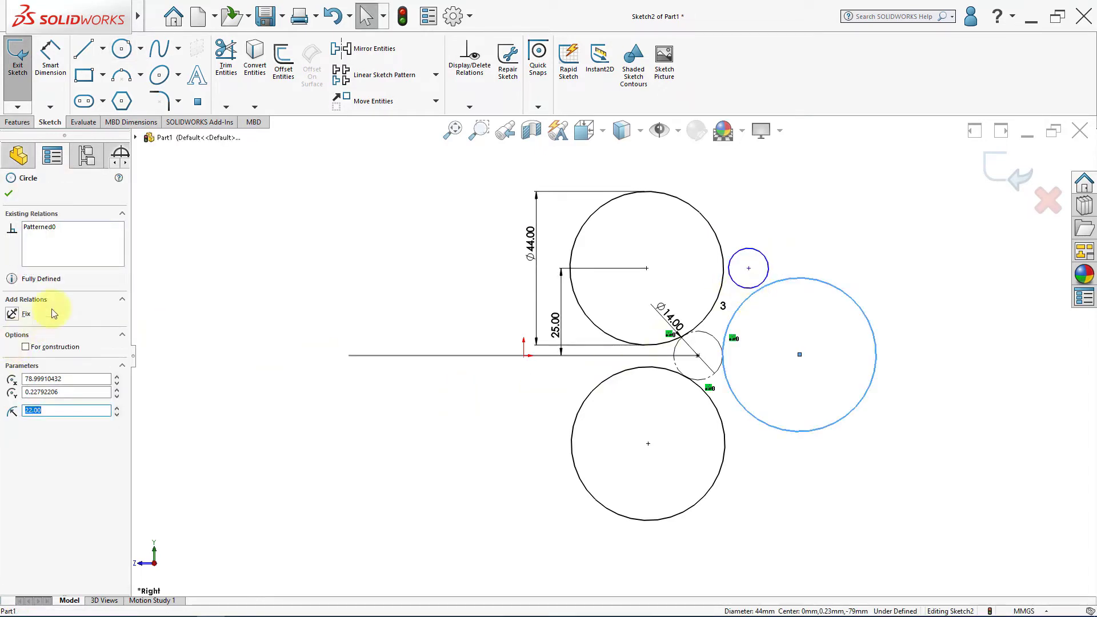
pyautogui.keyDown('ctrl'); pyautogui.click(746, 291); pyautogui.keyUp('ctrl')
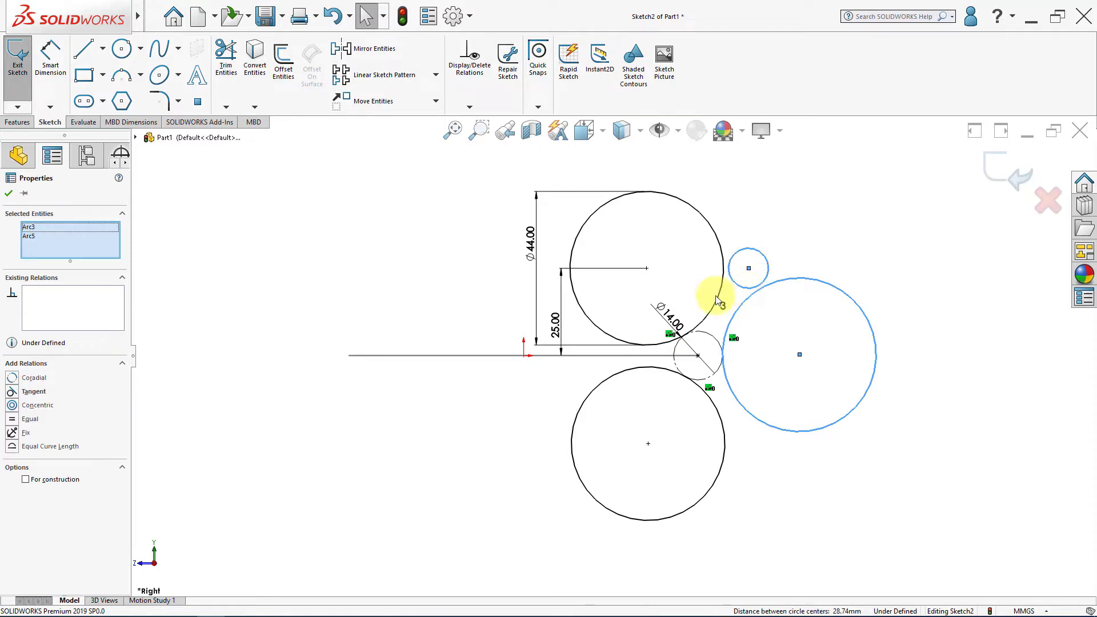
pyautogui.click(23, 392)
pyautogui.click(658, 256)
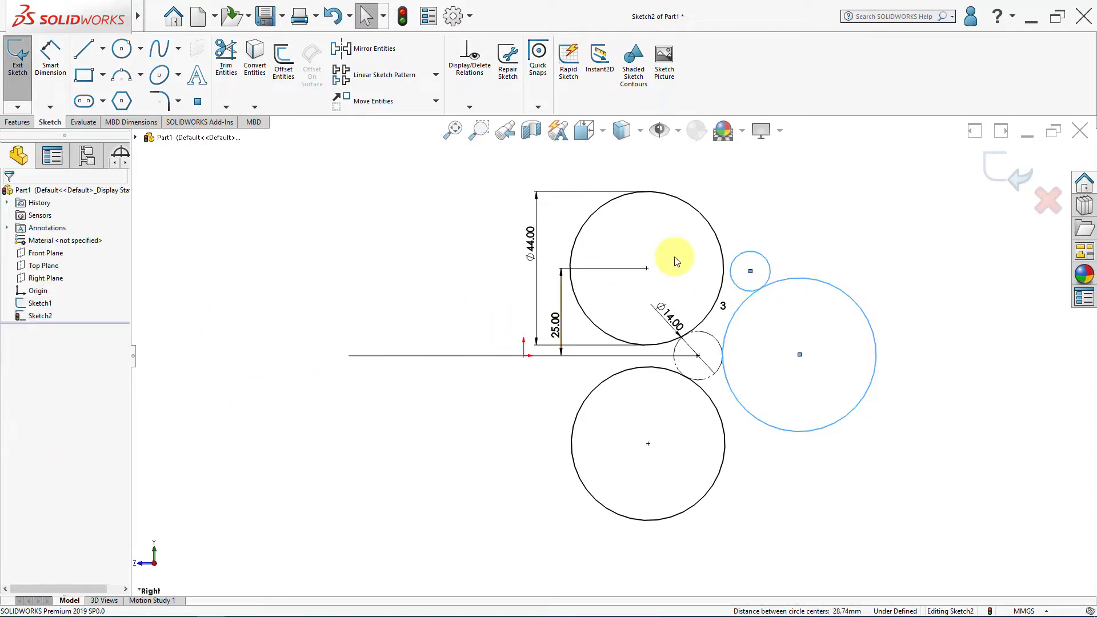
pyautogui.click(732, 276)
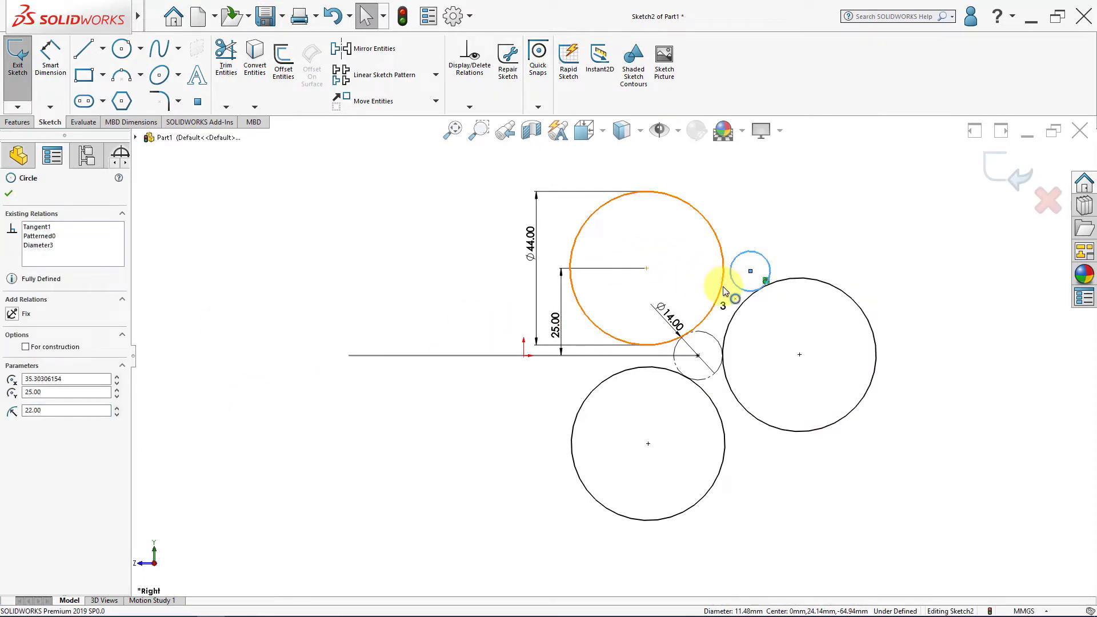
pyautogui.keyDown('ctrl'); pyautogui.click(721, 286); pyautogui.keyUp('ctrl')
pyautogui.click(25, 392)
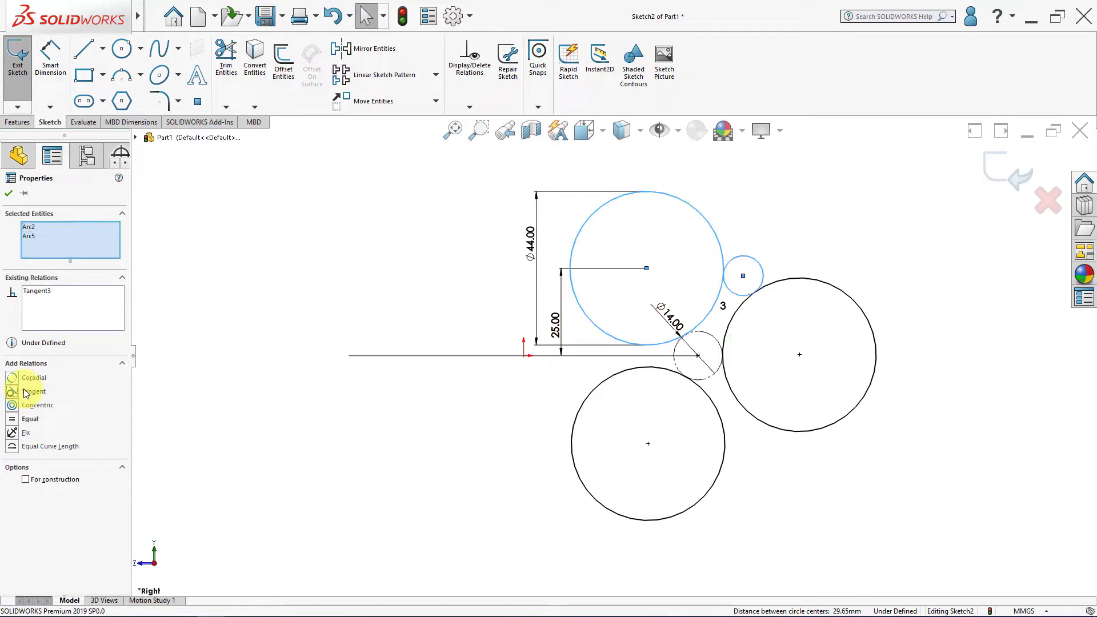
pyautogui.click(660, 269)
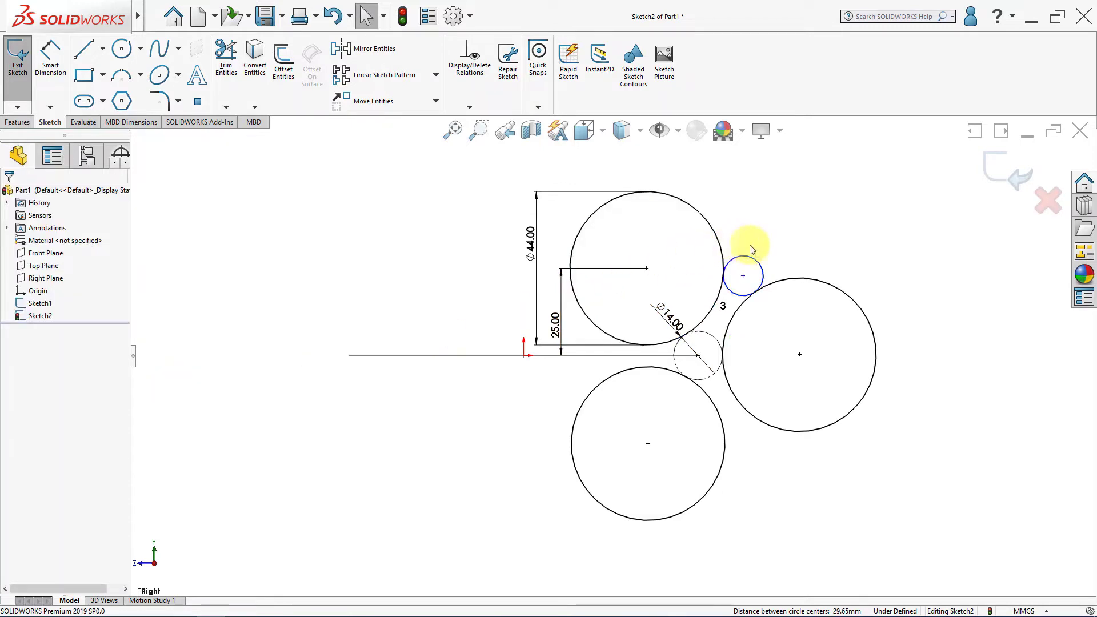
# Dimension the small circle's centre 20 mm from the dashed circle's centre
pyautogui.click(55, 62)
pyautogui.click(744, 277)
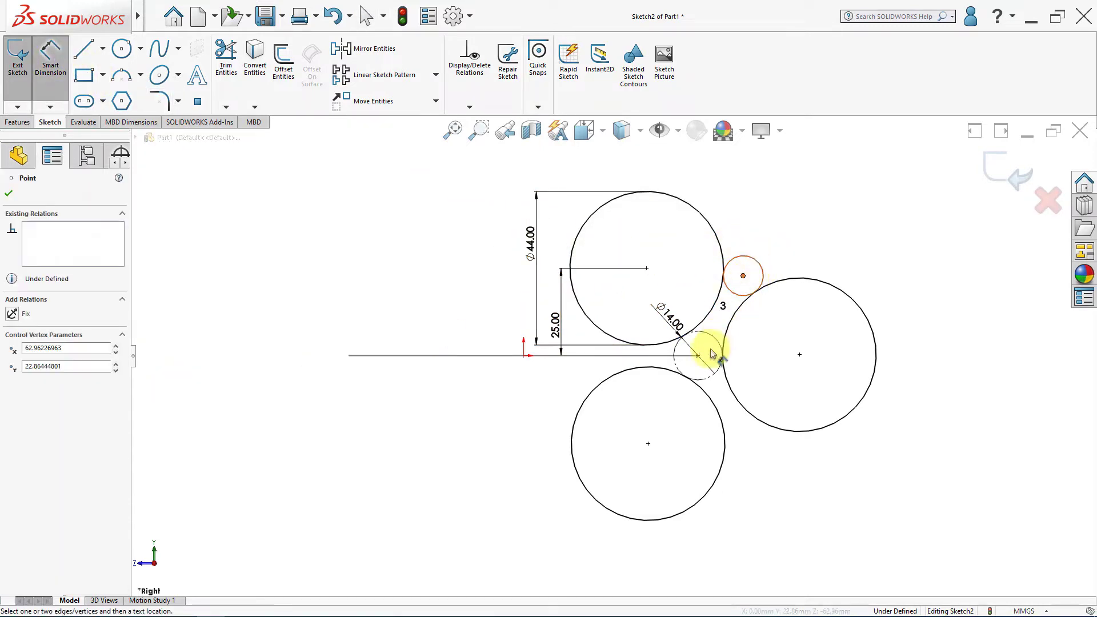
pyautogui.click(698, 356)
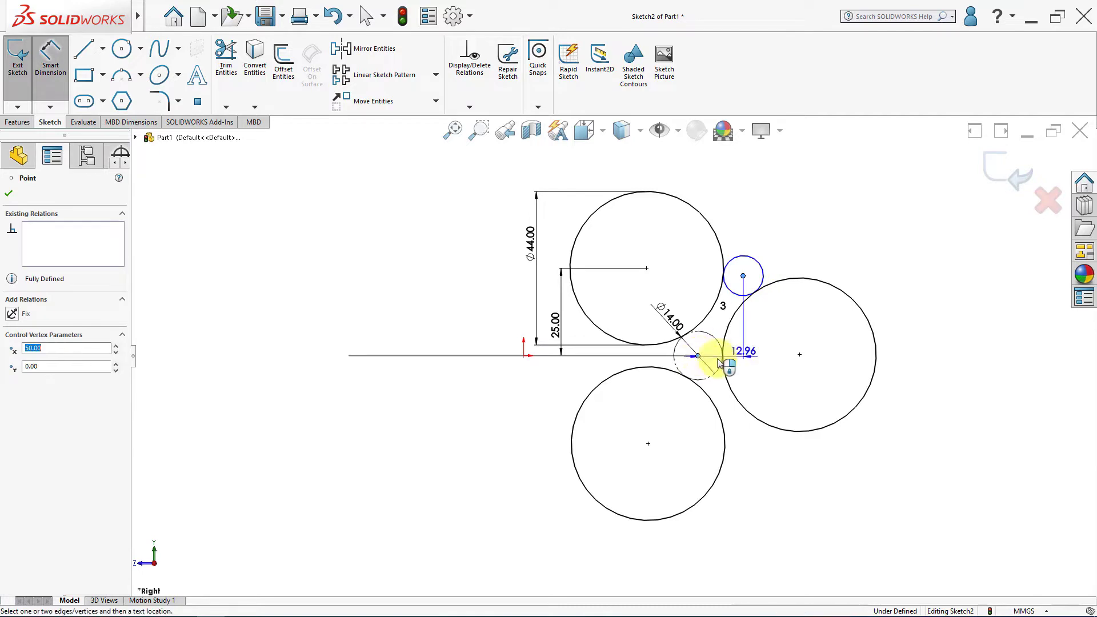
pyautogui.click(807, 390)
pyautogui.write('20')
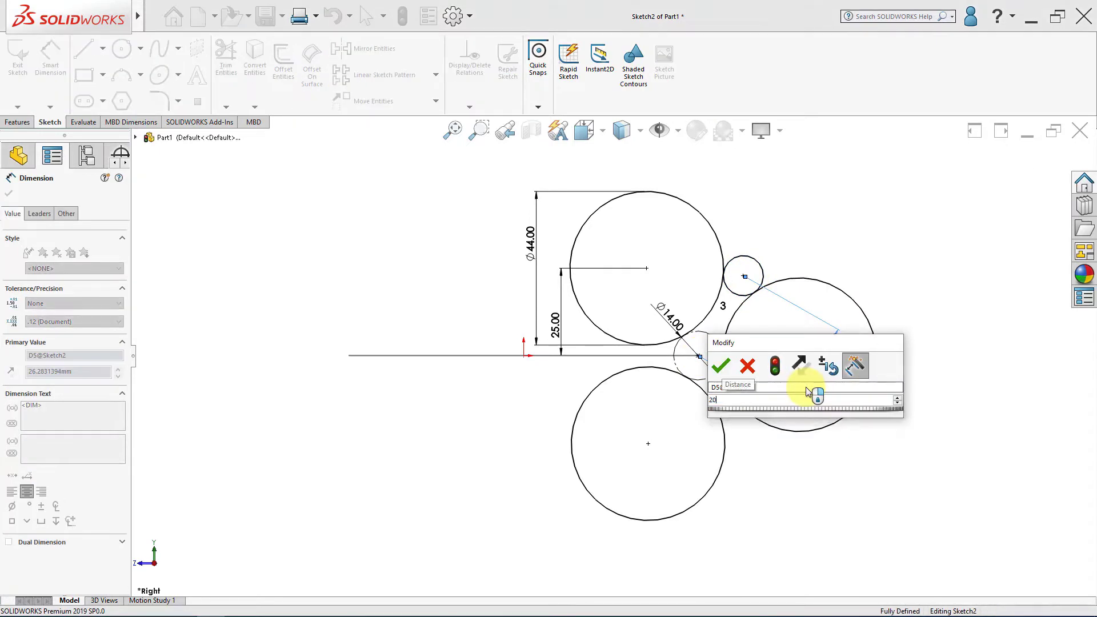
pyautogui.press('Return')
pyautogui.press('Escape')
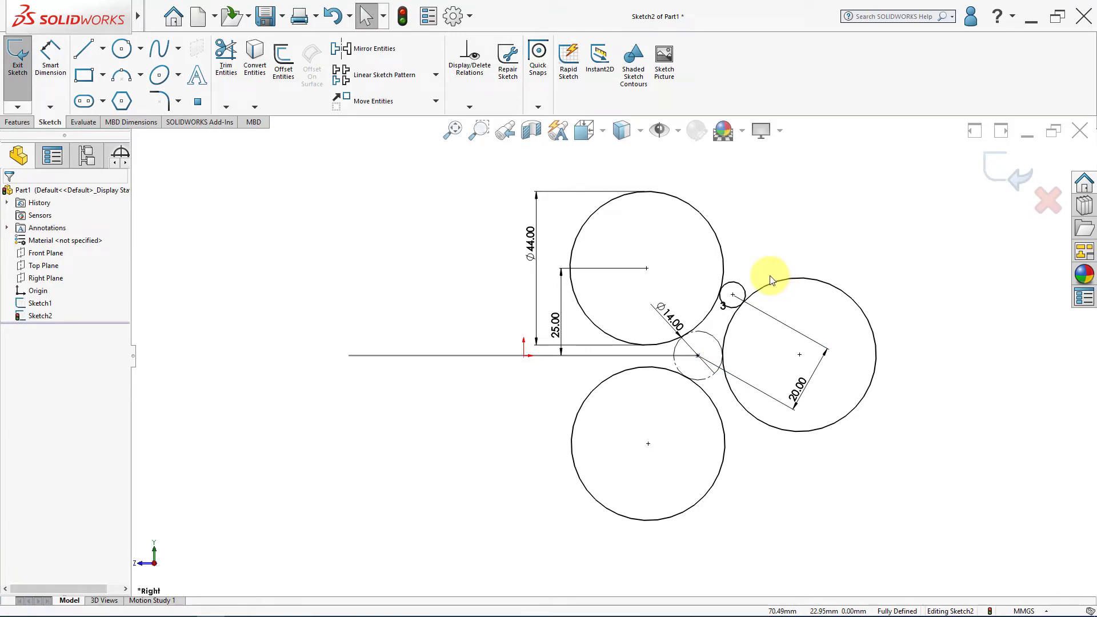
pyautogui.click(723, 265)
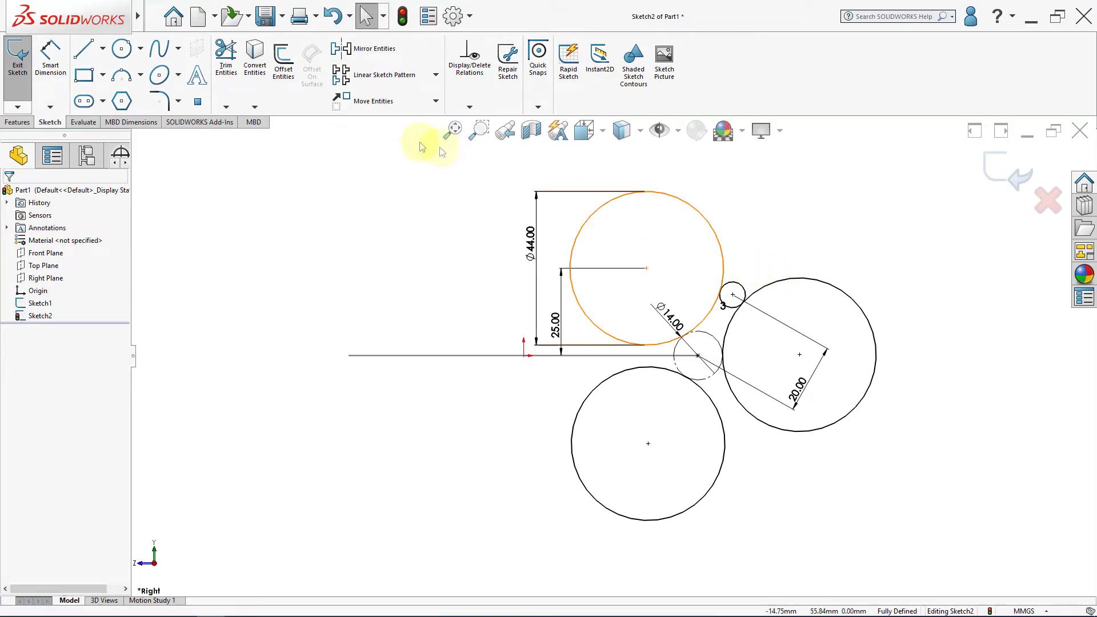
# Draw a centerline from the dashed circle's centre to the right circle's centre
pyautogui.click(103, 48)
pyautogui.click(105, 77)
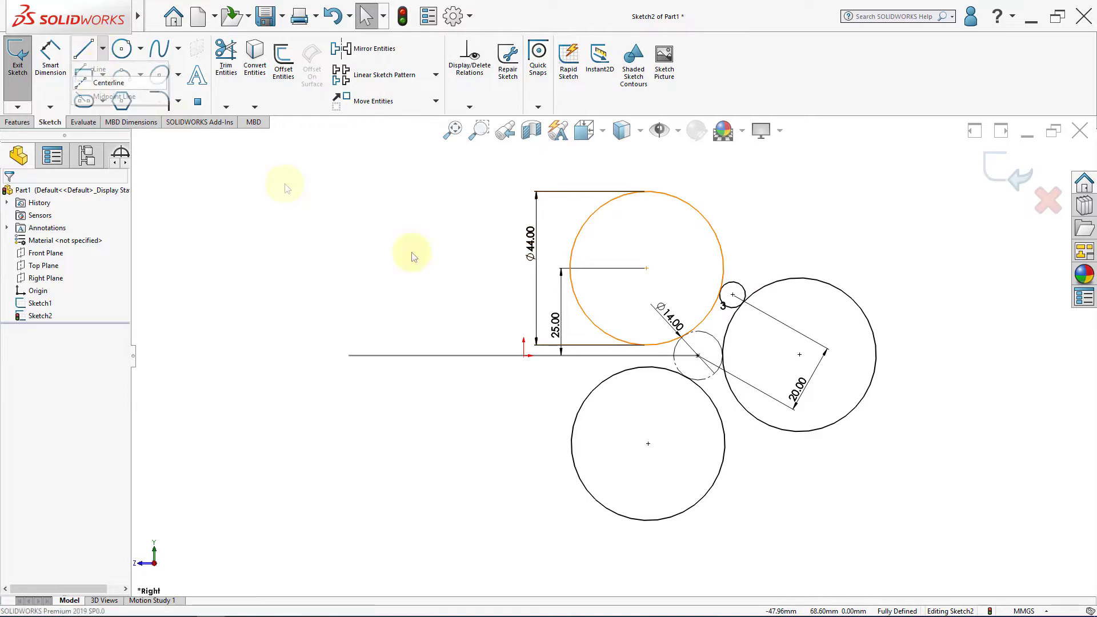
pyautogui.click(699, 356)
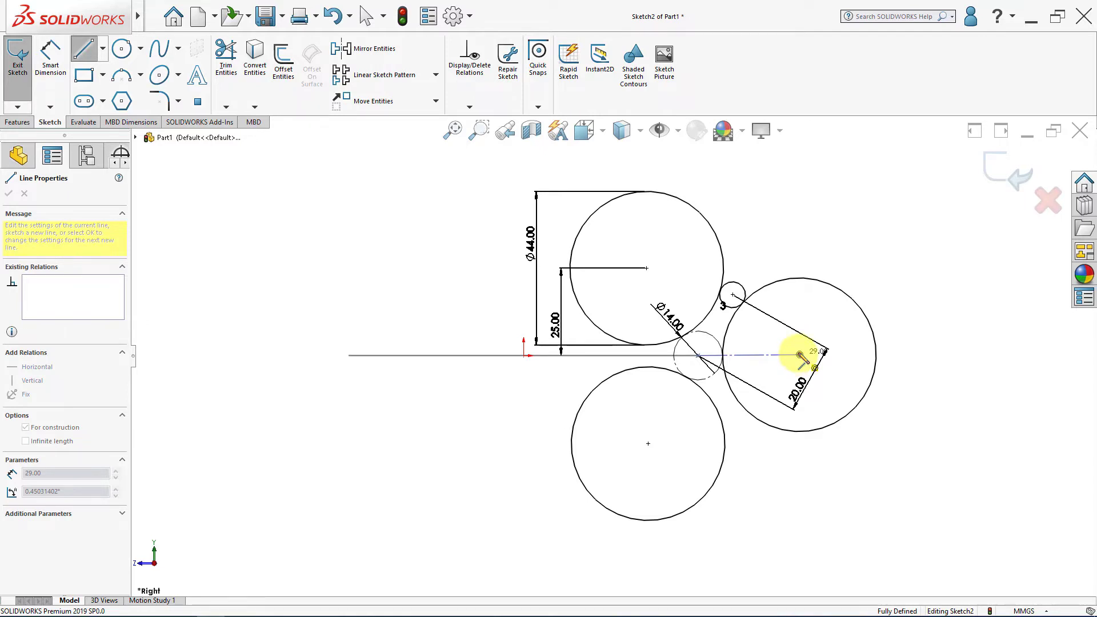
pyautogui.doubleClick(799, 355)
pyautogui.press('Escape')
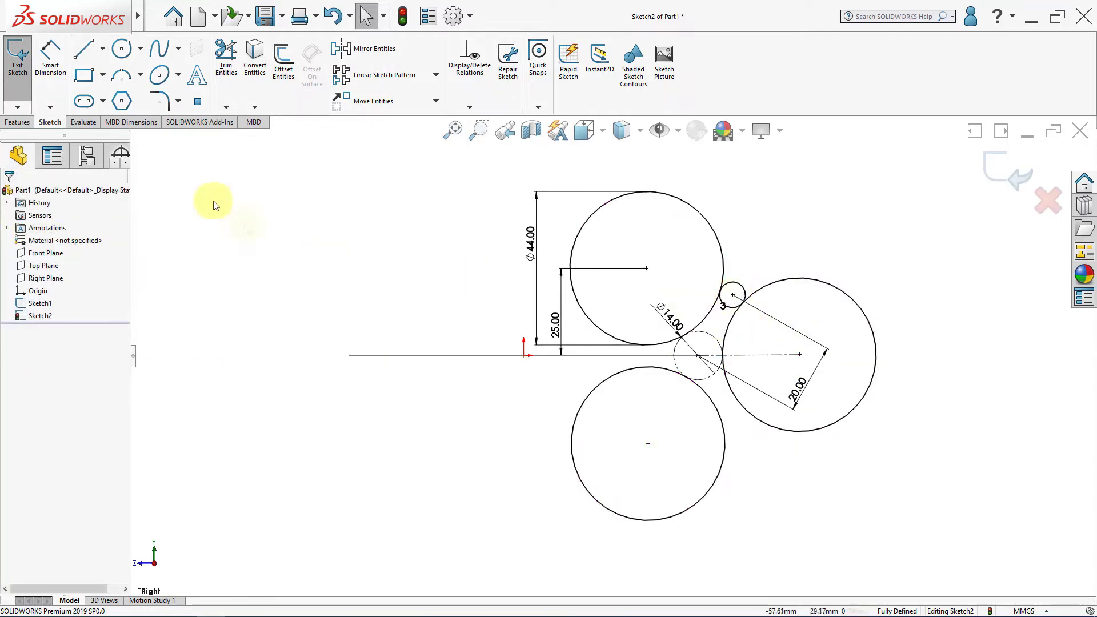
# Mirror the small circle across the centerline, adding one between the right and lower circles
pyautogui.click(372, 48)
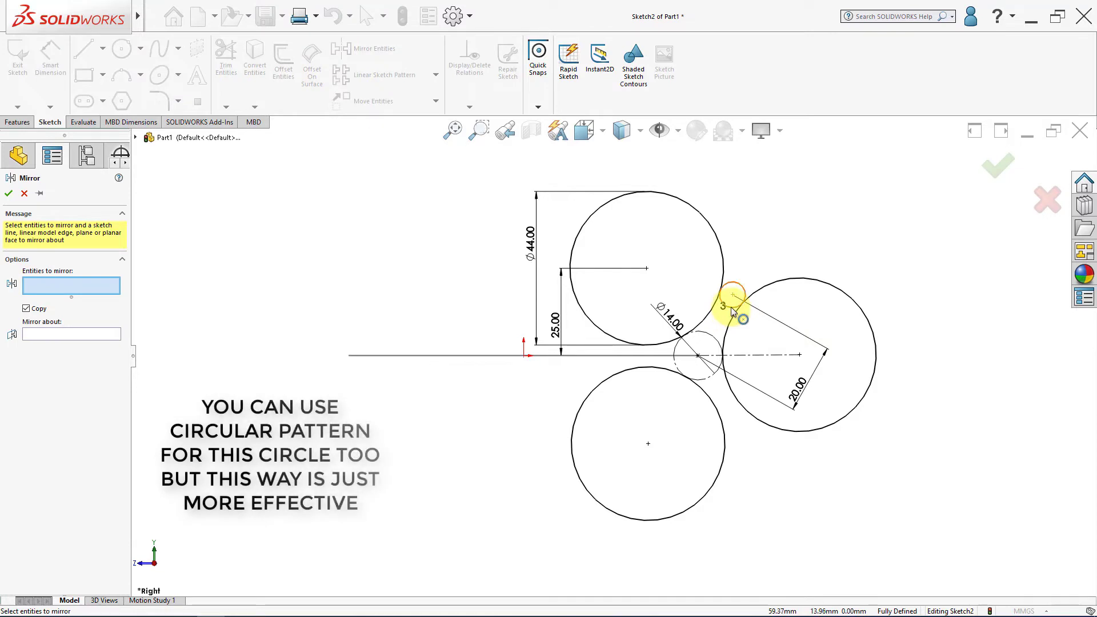
pyautogui.click(734, 307)
pyautogui.click(78, 335)
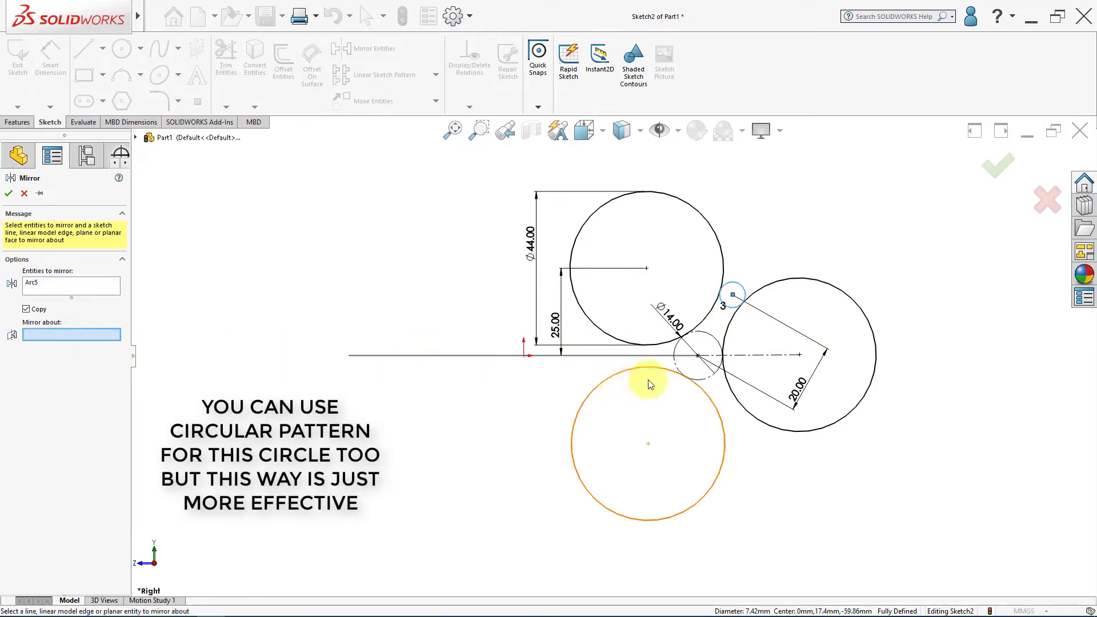
pyautogui.click(737, 359)
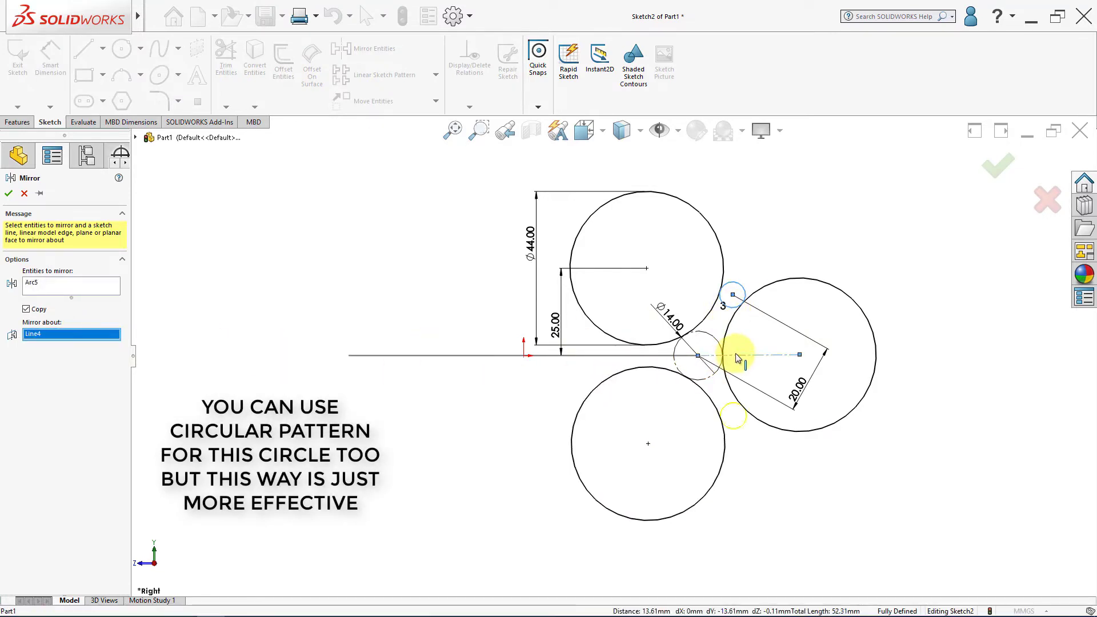
pyautogui.click(9, 194)
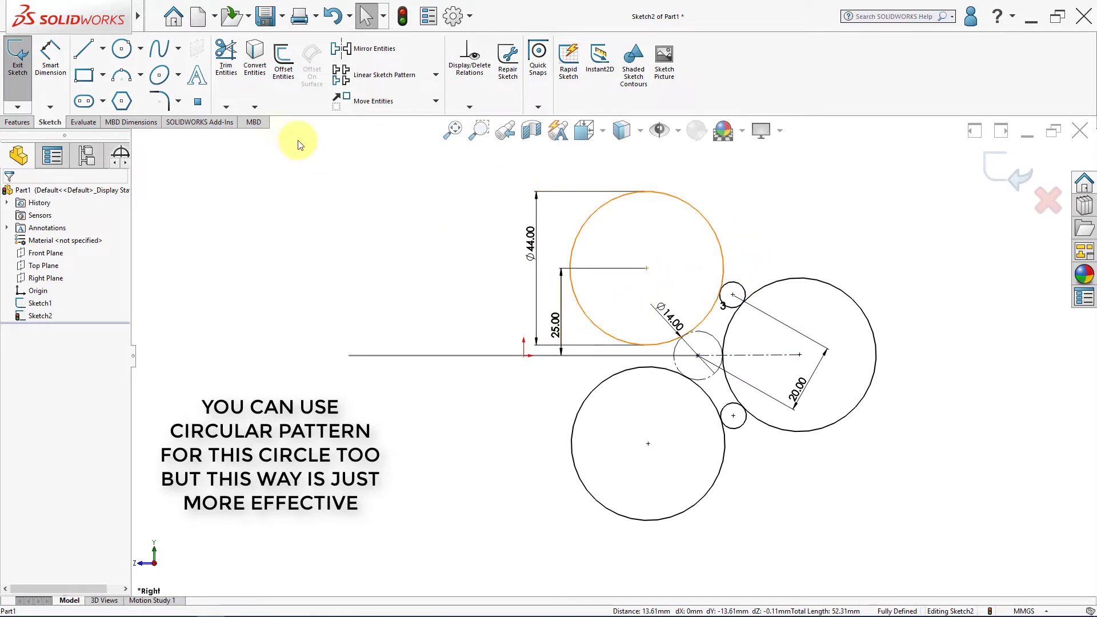
pyautogui.click(102, 49)
pyautogui.click(85, 76)
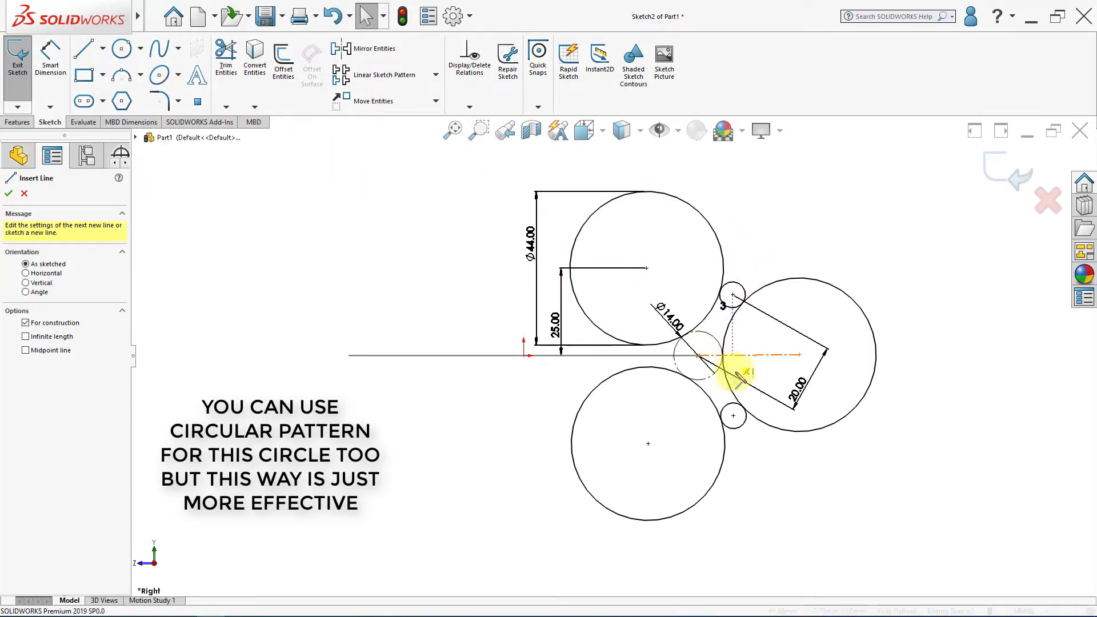
# Draw a centerline from the dashed circle's centre to the lower circle's centre
pyautogui.moveTo(698, 355); pyautogui.dragTo(733, 416)
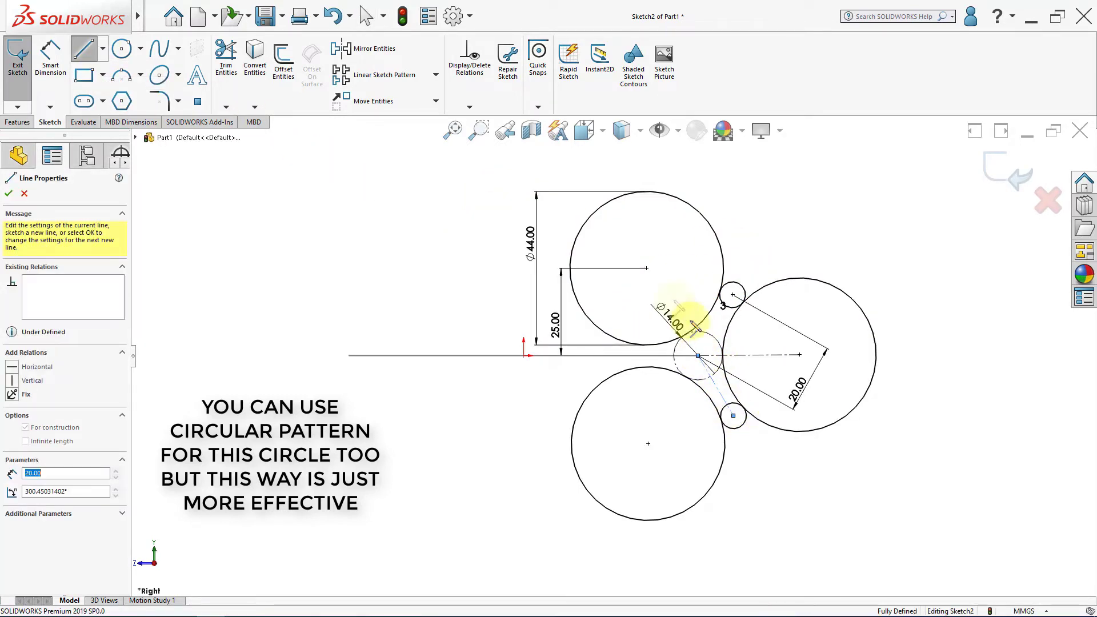
pyautogui.press('Escape')
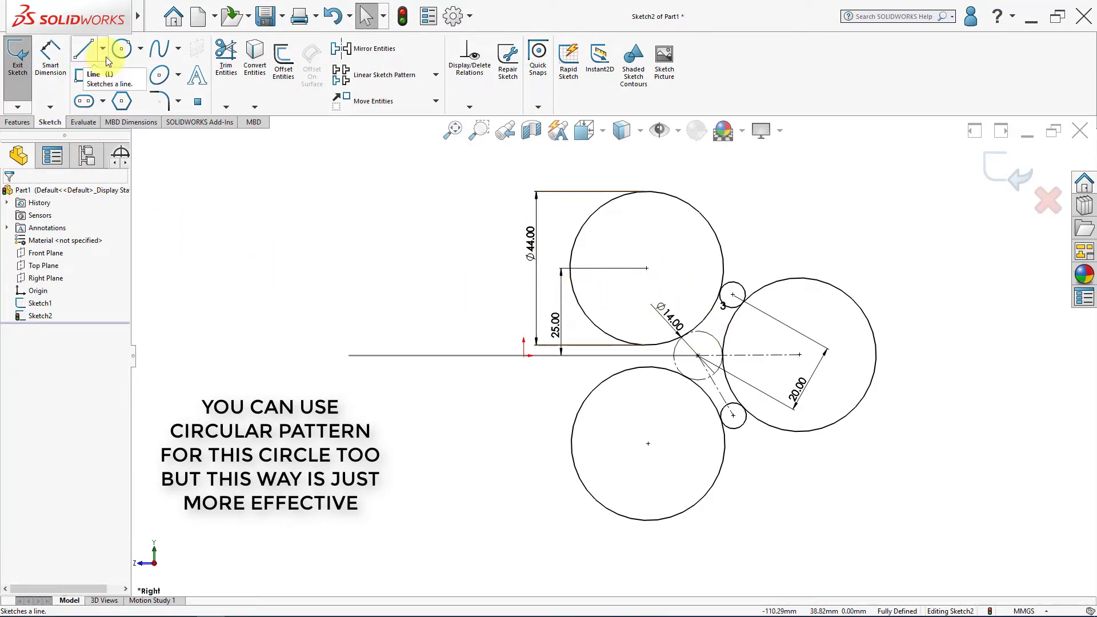
pyautogui.click(84, 48)
pyautogui.click(698, 356)
pyautogui.click(648, 443)
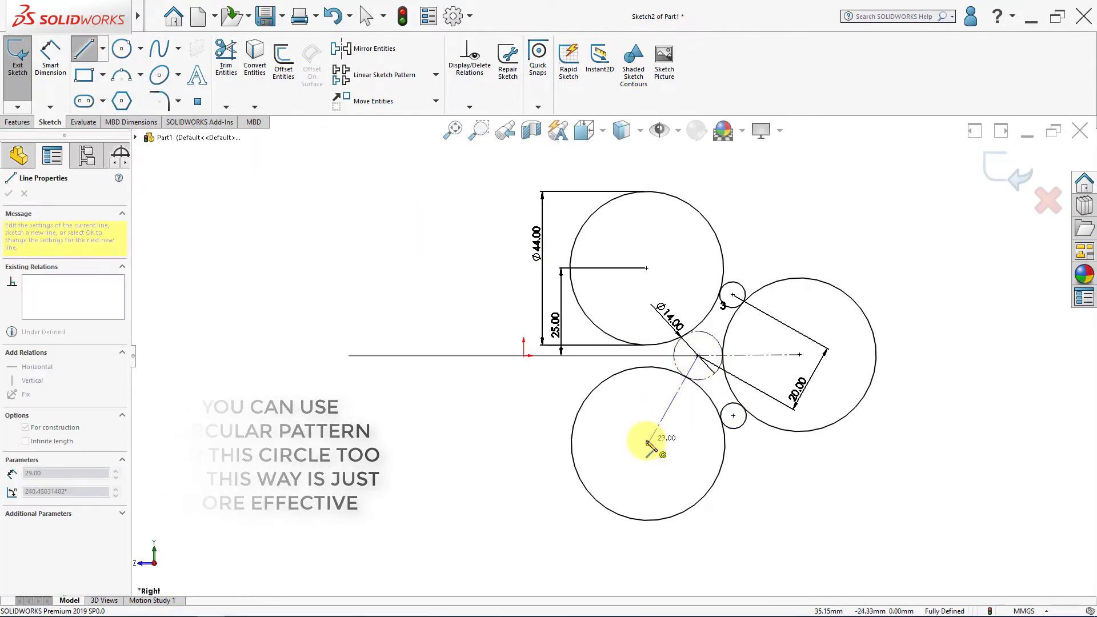
pyautogui.press('Escape')
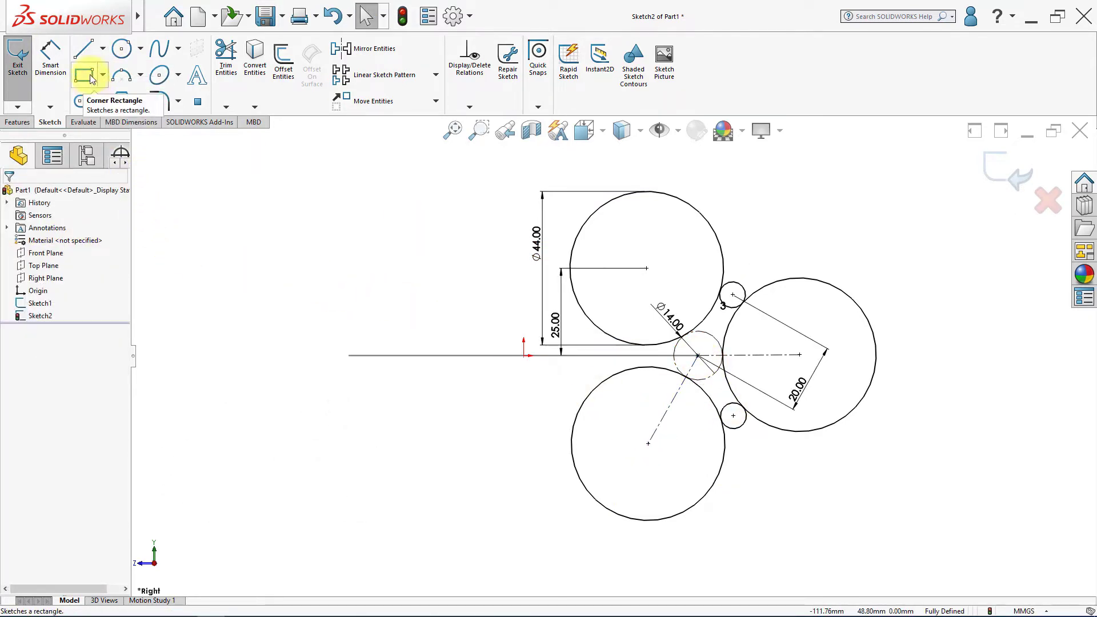
# Mirror the lower small circle across that centerline to create the third small circle
pyautogui.click(723, 412)
pyautogui.click(48, 336)
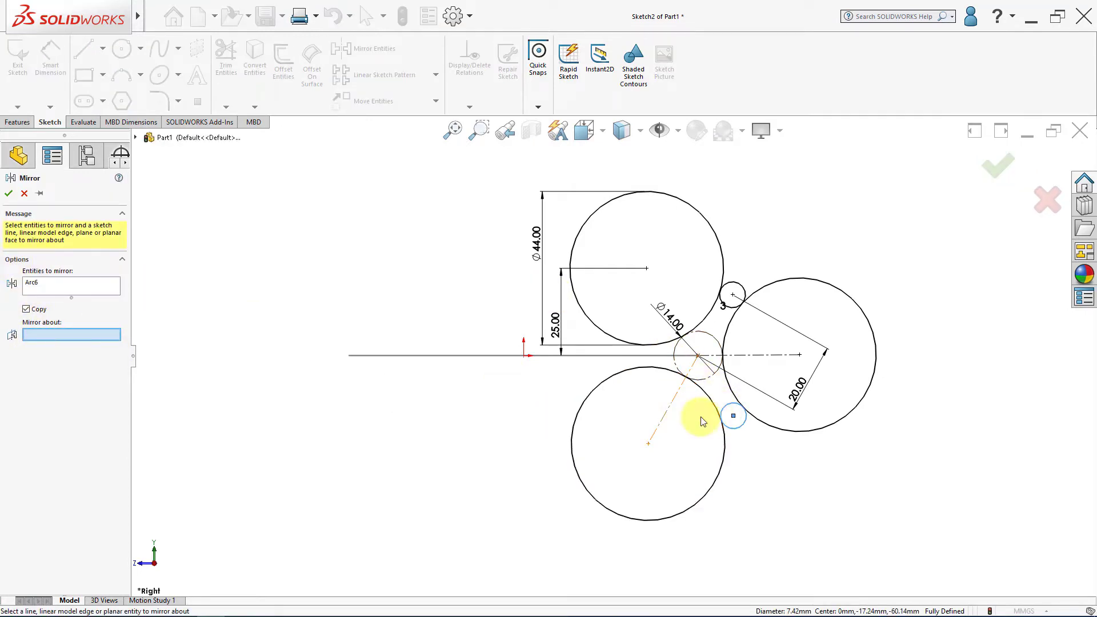
pyautogui.click(664, 418)
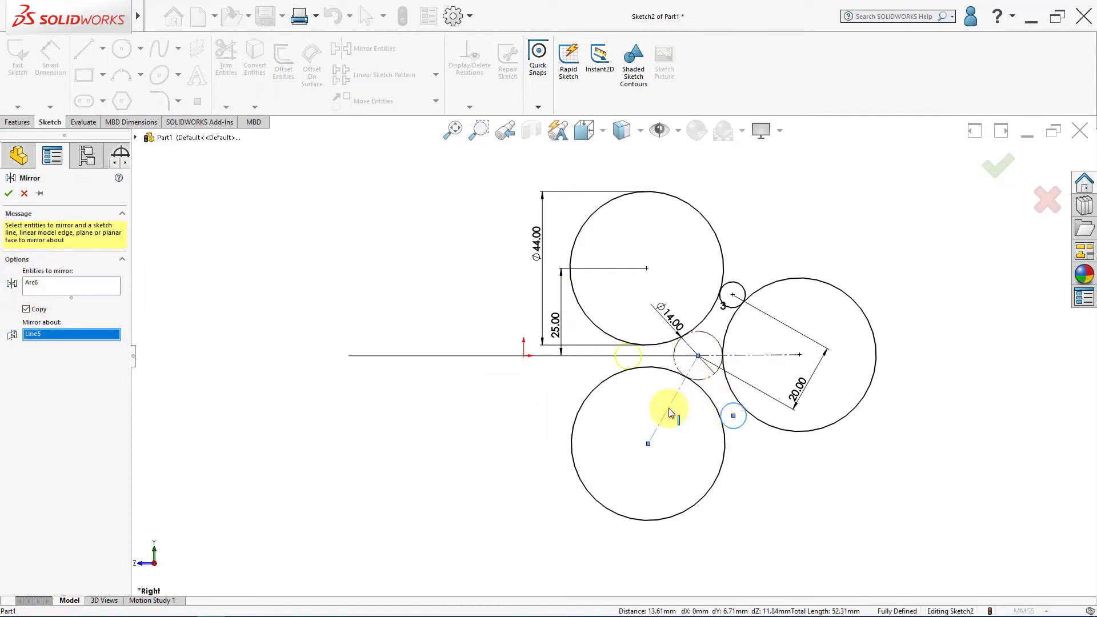
pyautogui.click(9, 193)
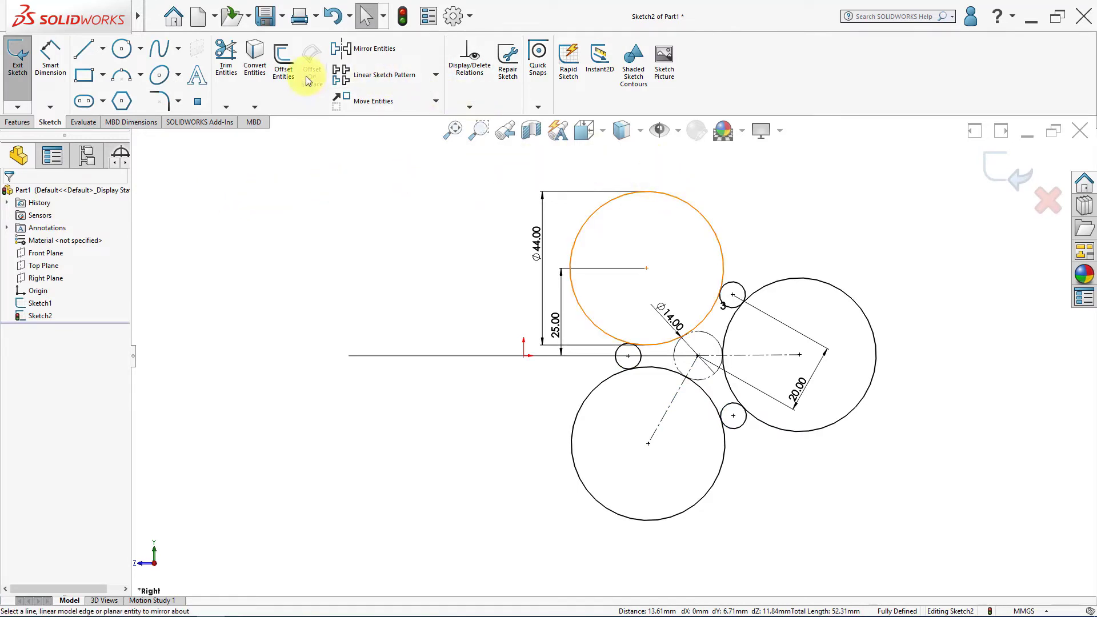
pyautogui.click(226, 57)
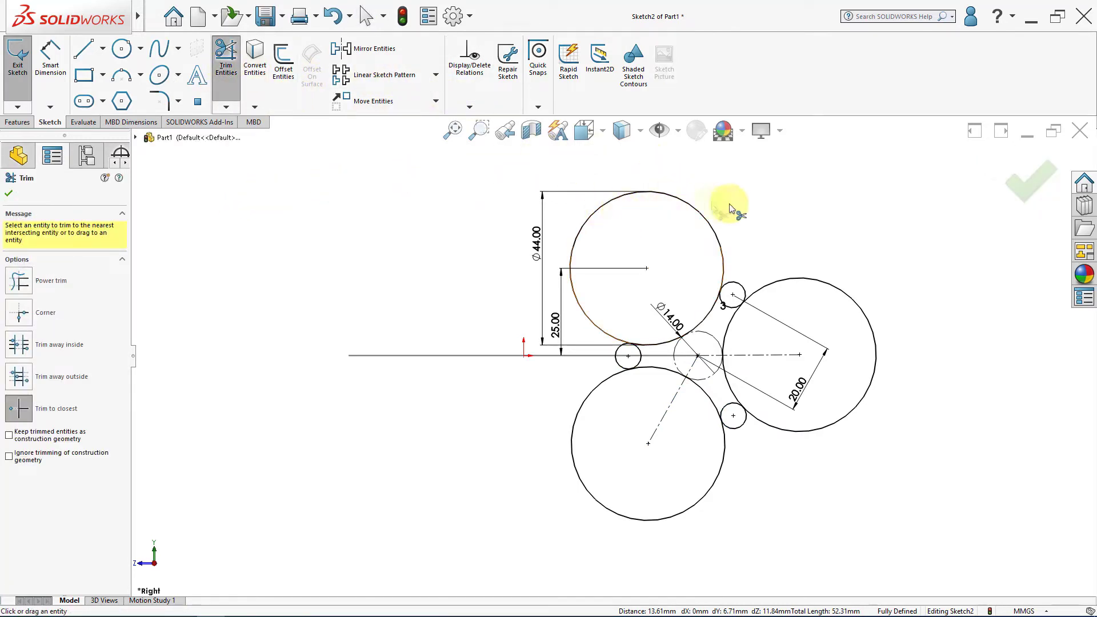
# Trim the three large circles' outer arcs and the three small circles' inner arcs into one outline
pyautogui.click(716, 232)
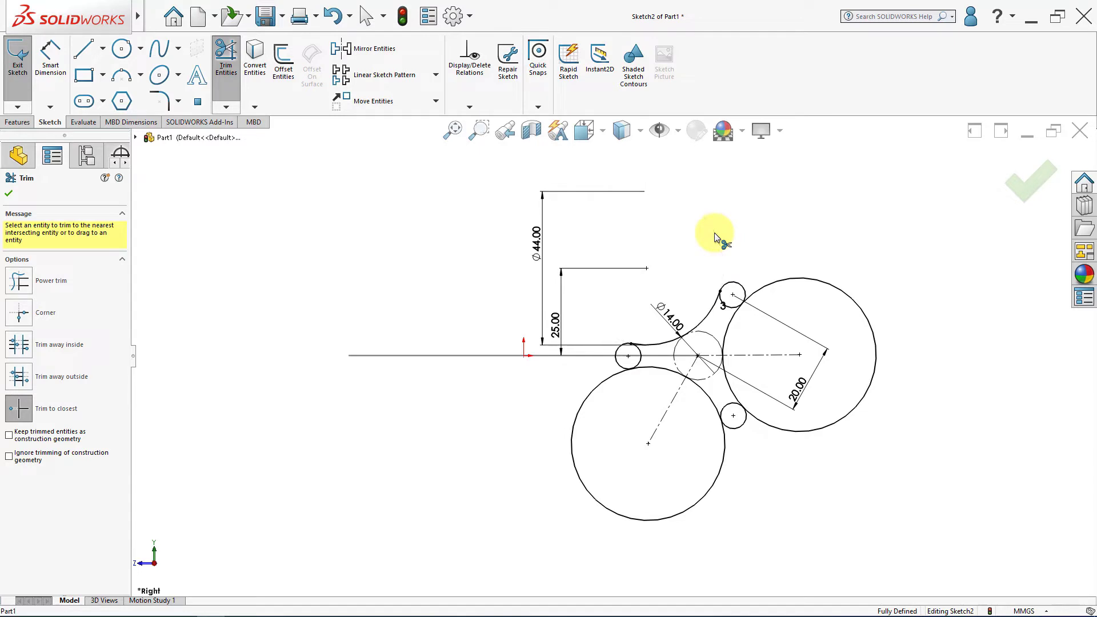
pyautogui.click(798, 284)
pyautogui.click(723, 447)
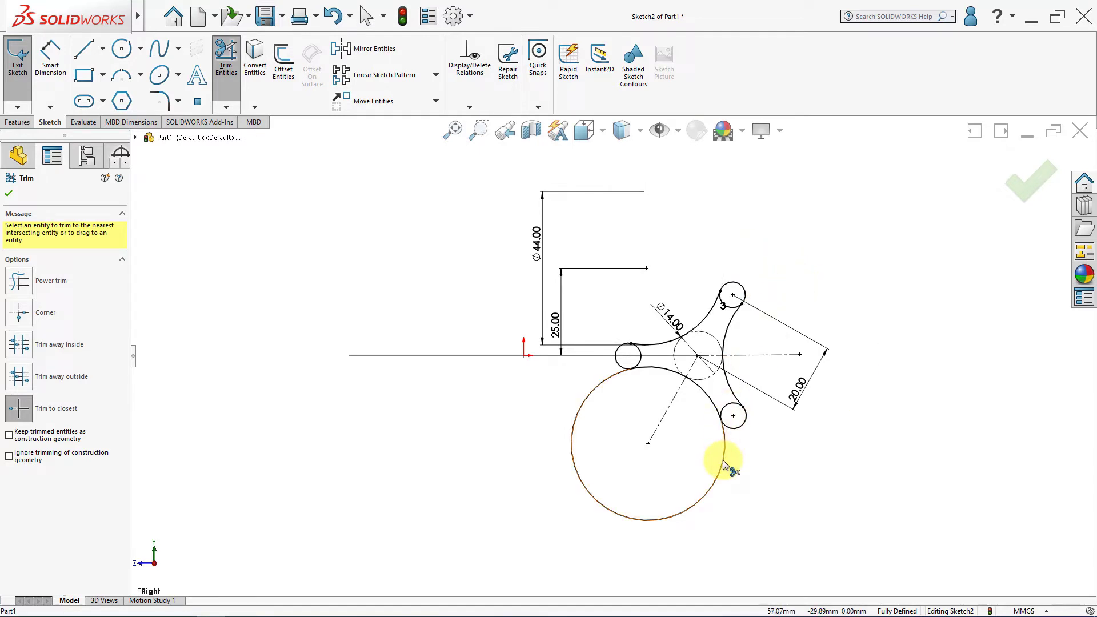
pyautogui.click(640, 361)
pyautogui.click(731, 406)
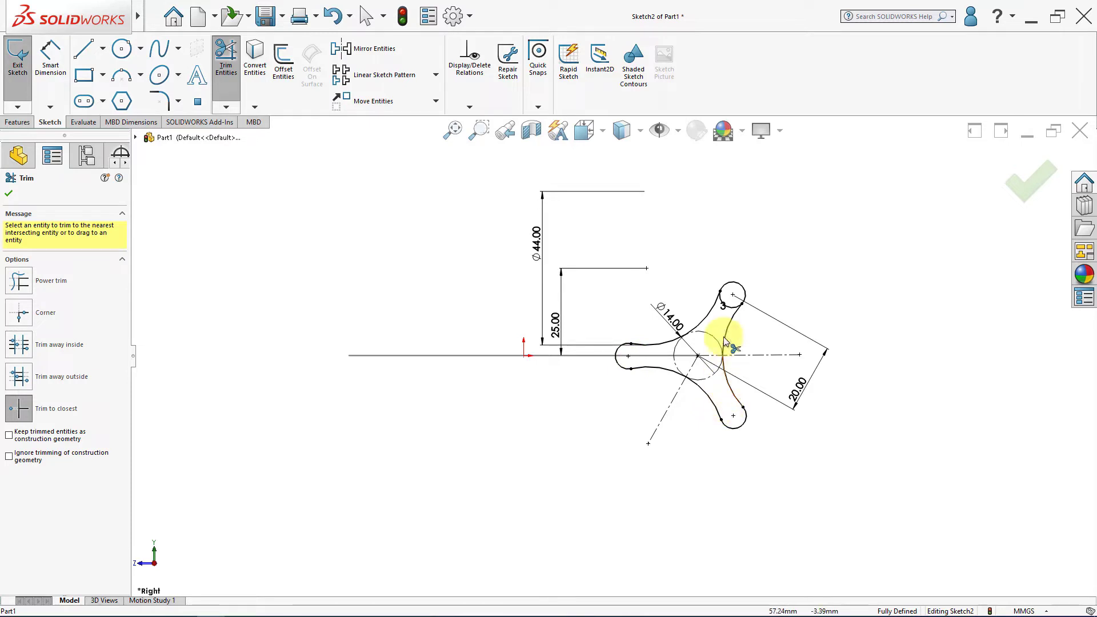
pyautogui.click(733, 309)
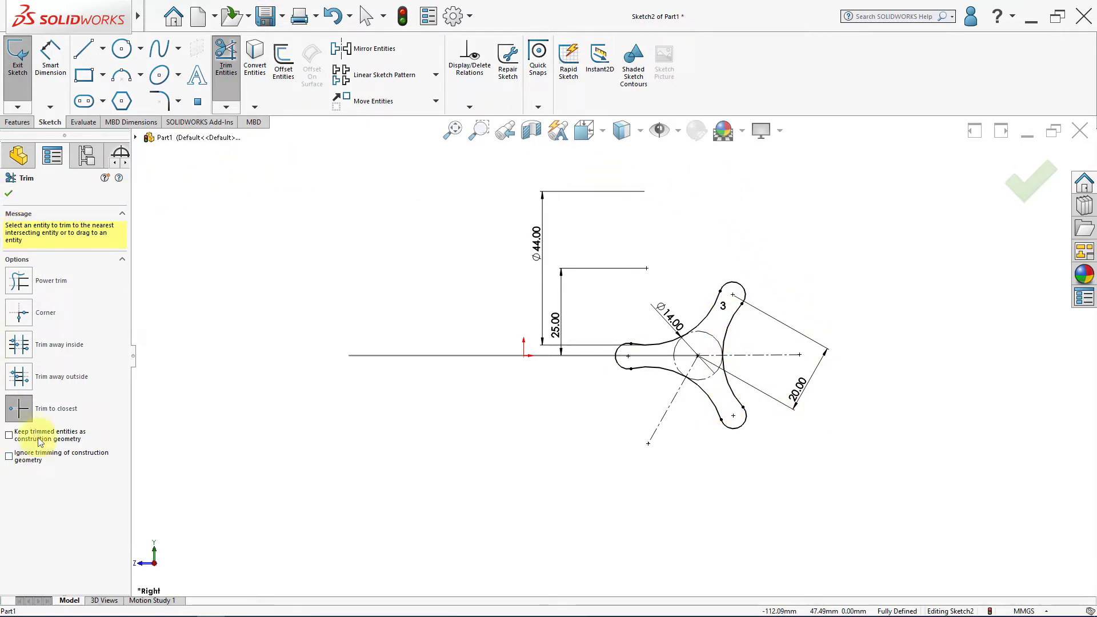
pyautogui.click(8, 195)
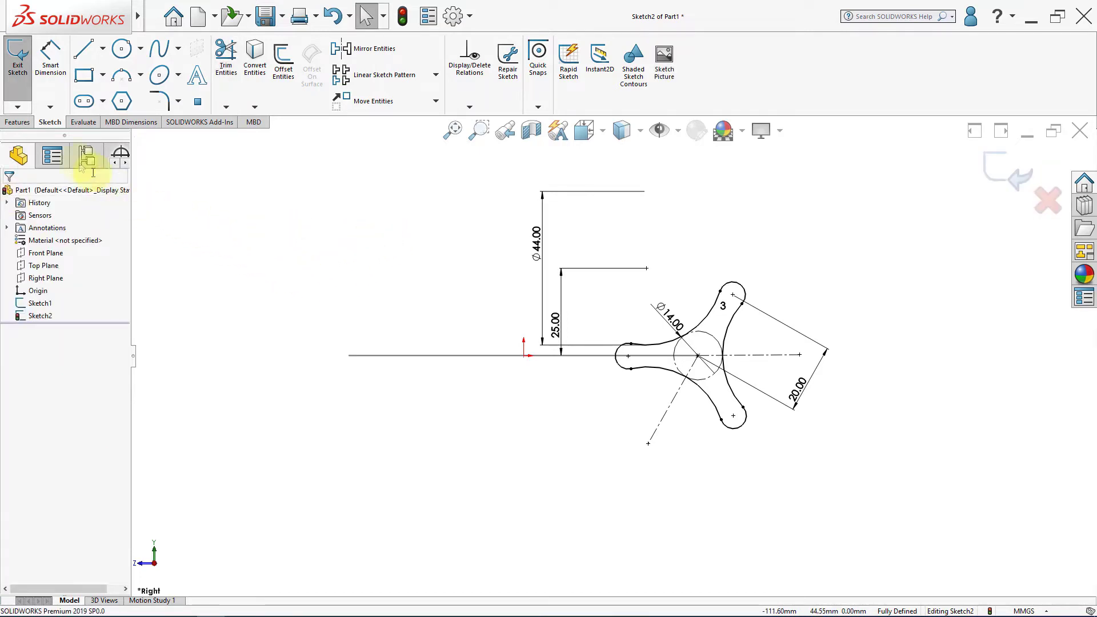
pyautogui.click(17, 122)
# Exit Sketch2 and set up a Sweep with Sketch2 as profile and Sketch1 as path
pyautogui.click(1006, 171)
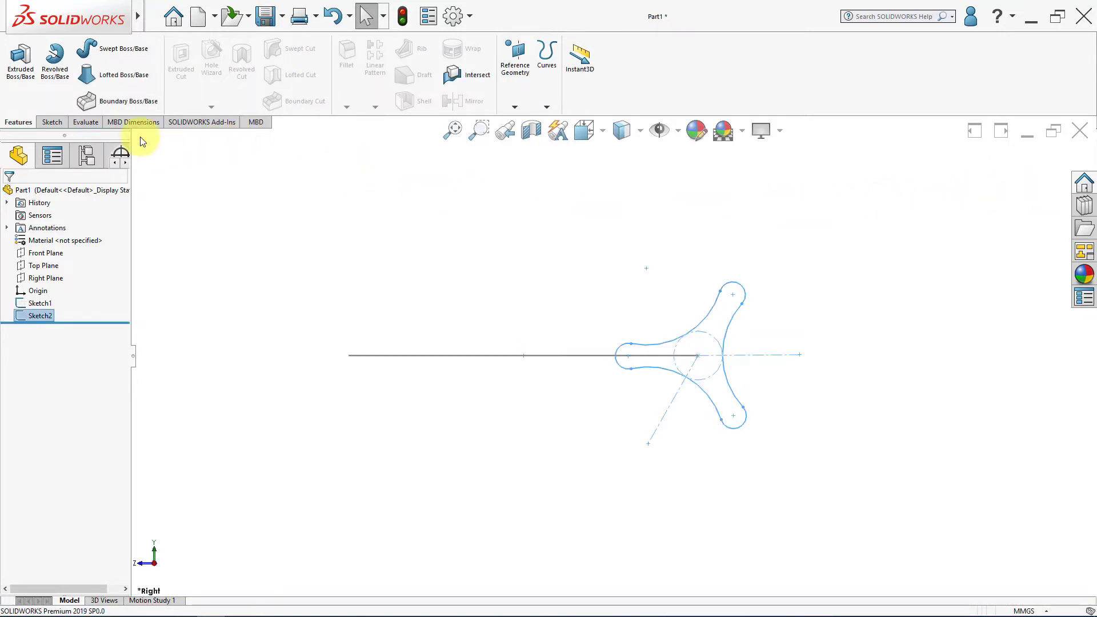
pyautogui.click(110, 50)
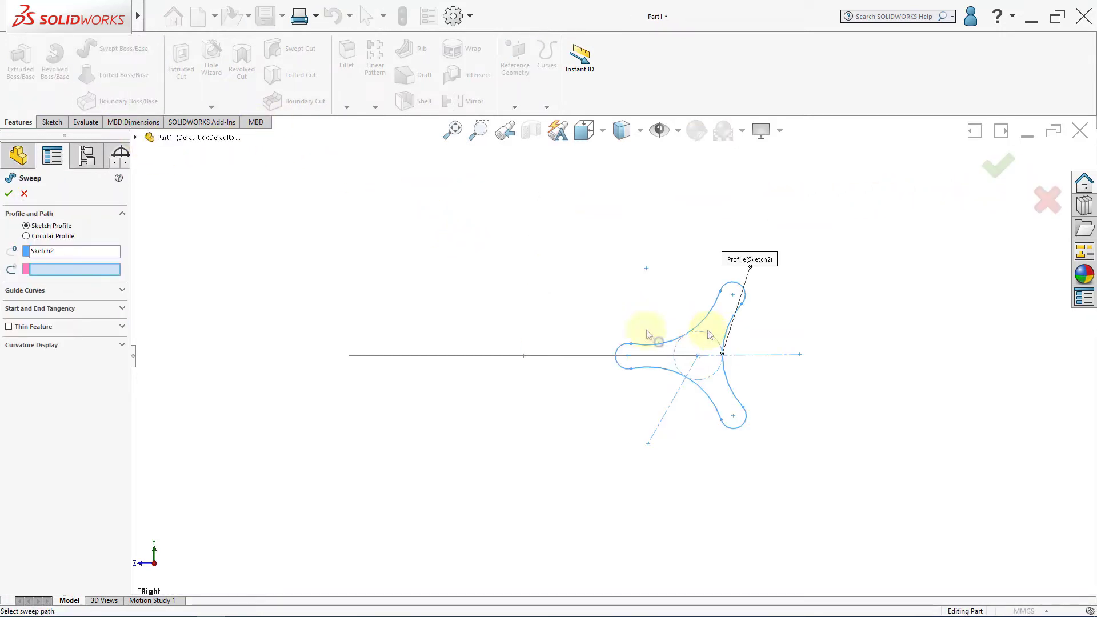
pyautogui.click(106, 251)
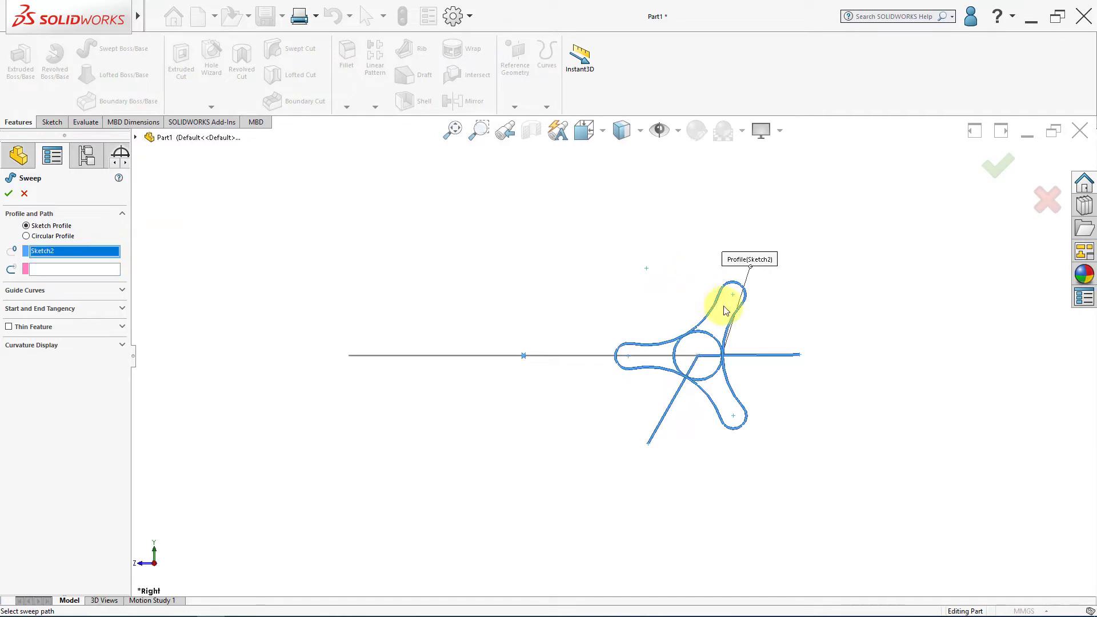
pyautogui.click(83, 269)
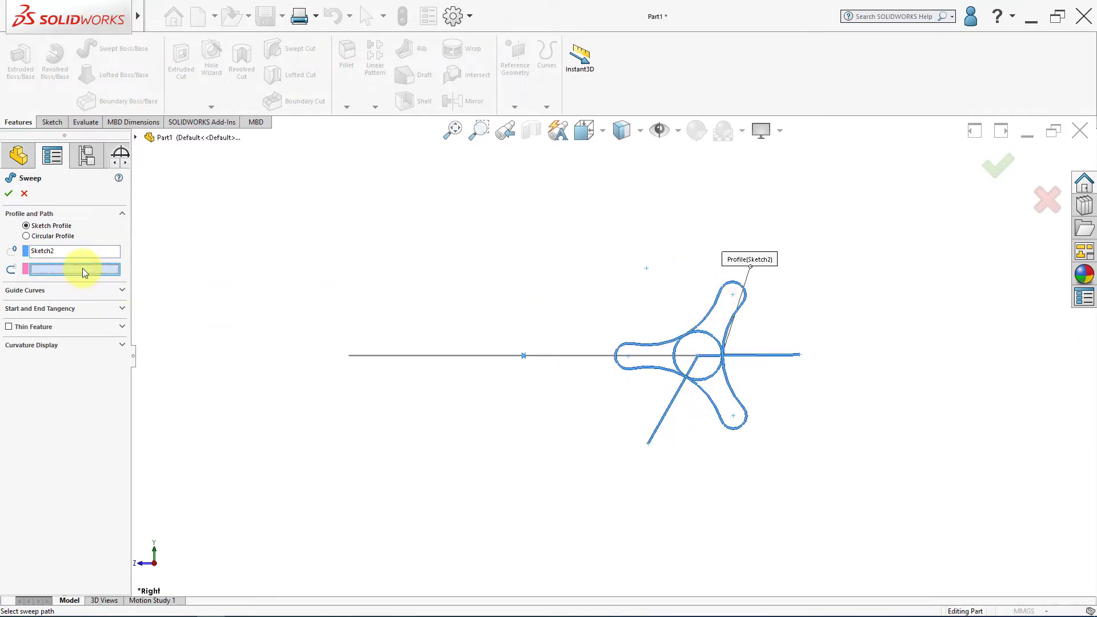
pyautogui.click(596, 357)
pyautogui.moveTo(453, 286)
pyautogui.mouseDown(button='middle')
pyautogui.moveTo(462, 328)
pyautogui.moveTo(448, 411)
pyautogui.moveTo(233, 368)
pyautogui.mouseUp(button='middle')
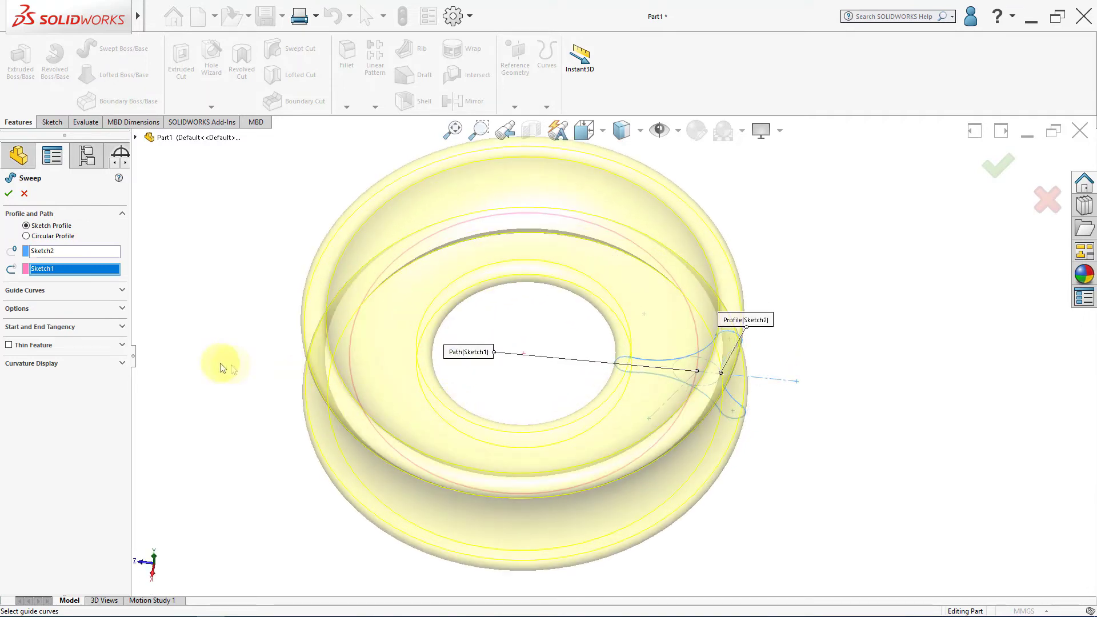
# Keep the profile following the path and specify a 1-revolution twist in Direction 1
pyautogui.click(107, 310)
pyautogui.click(98, 330)
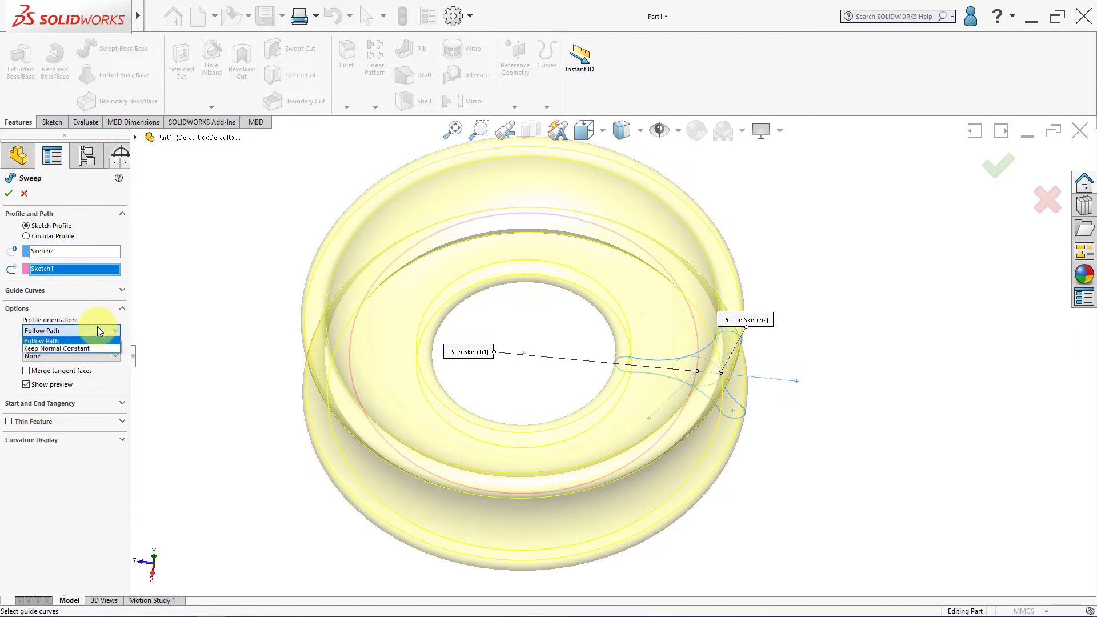
pyautogui.click(95, 357)
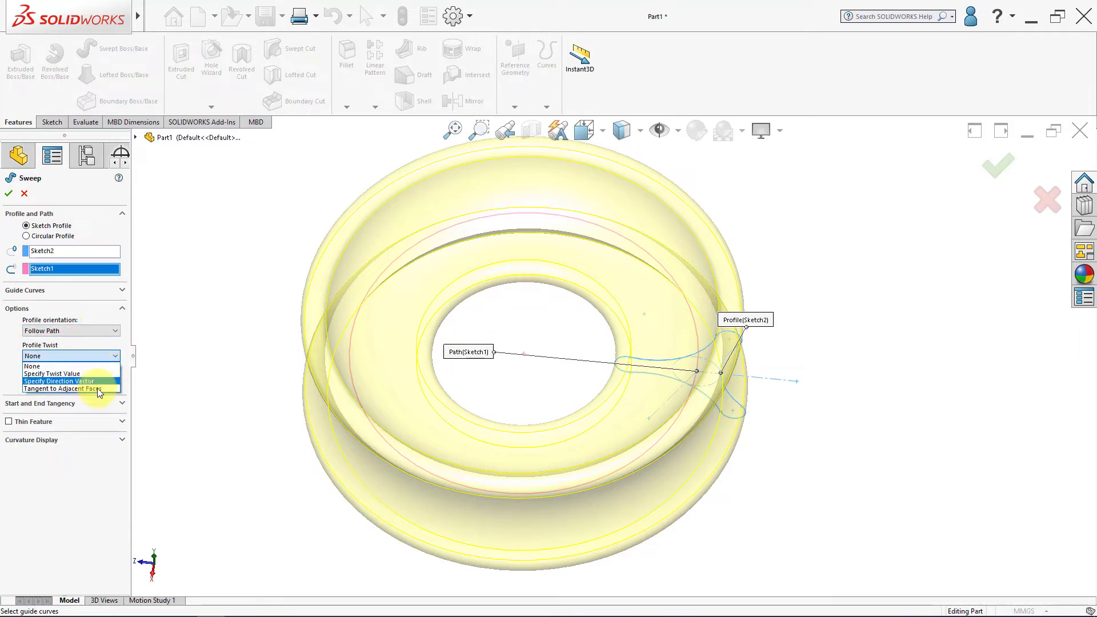
pyautogui.click(78, 373)
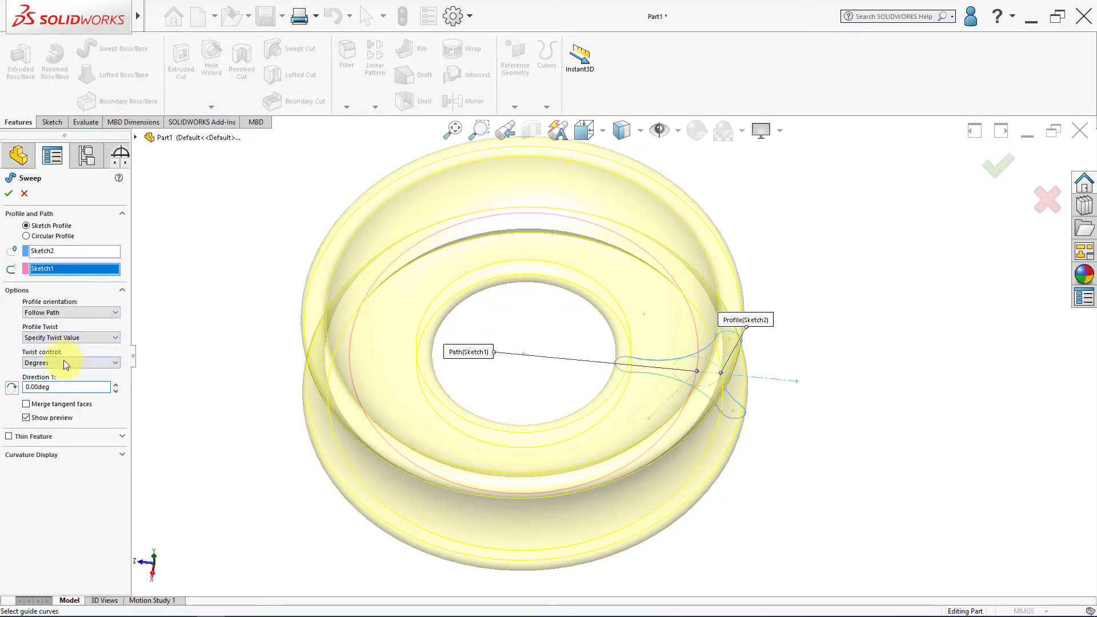
pyautogui.click(63, 360)
pyautogui.click(62, 389)
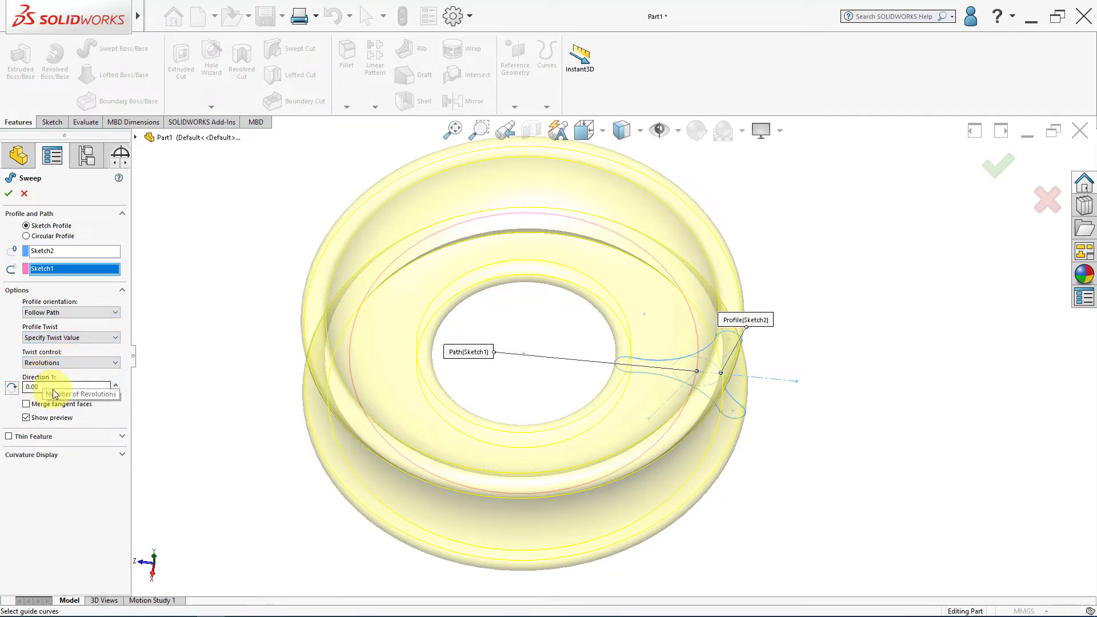
pyautogui.doubleClick(47, 387)
pyautogui.write('1')
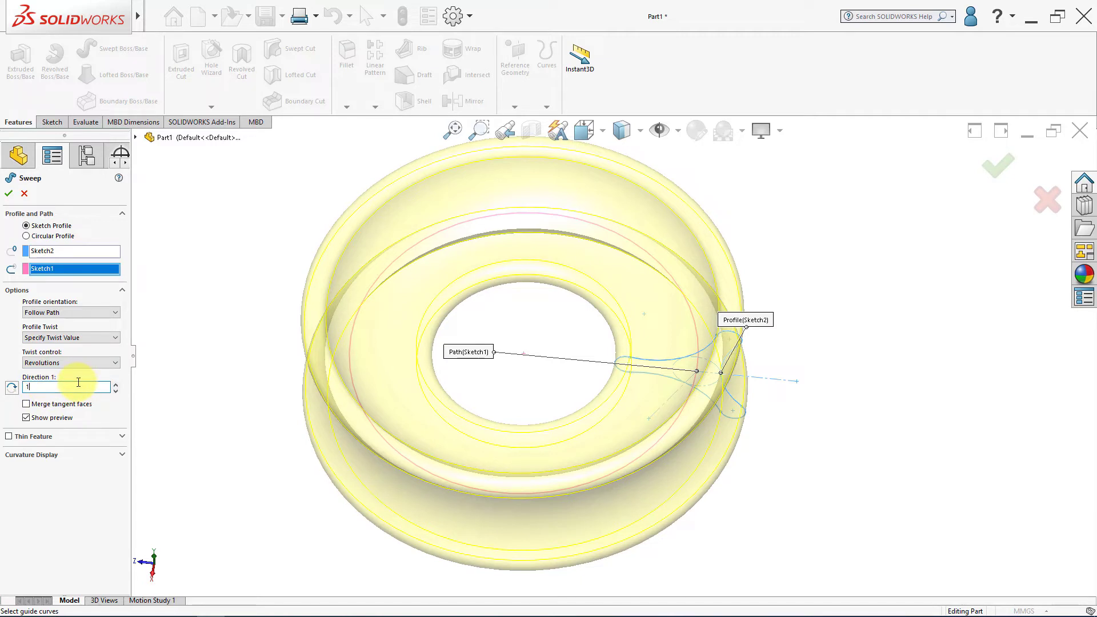
pyautogui.press('Return')
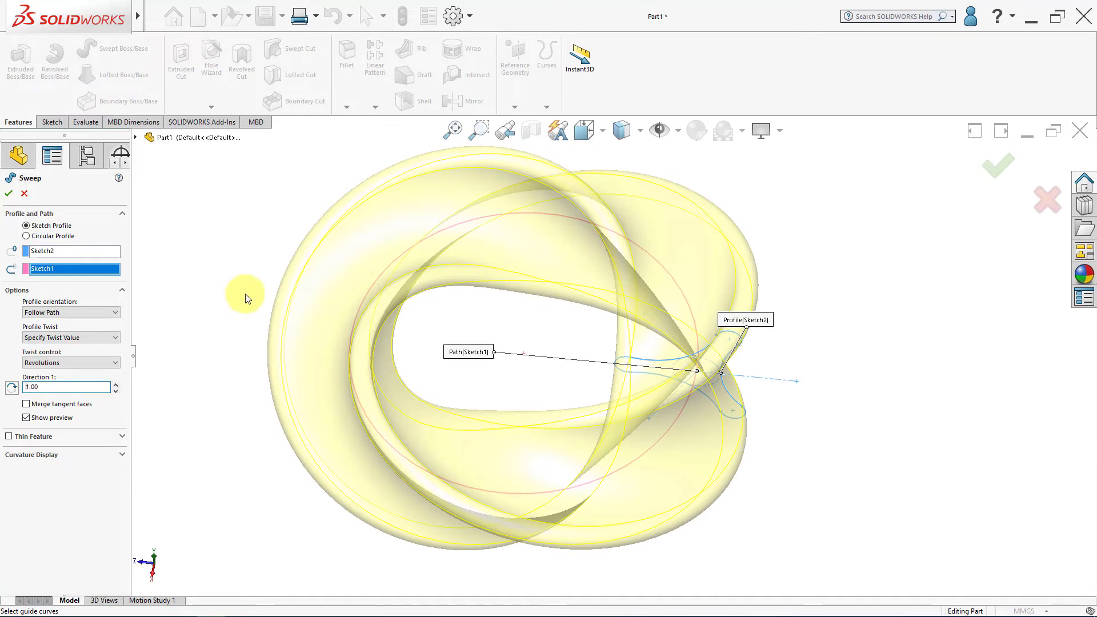
pyautogui.moveTo(289, 264)
pyautogui.mouseDown(button='middle')
pyautogui.moveTo(288, 365)
pyautogui.moveTo(319, 345)
pyautogui.mouseUp(button='middle')
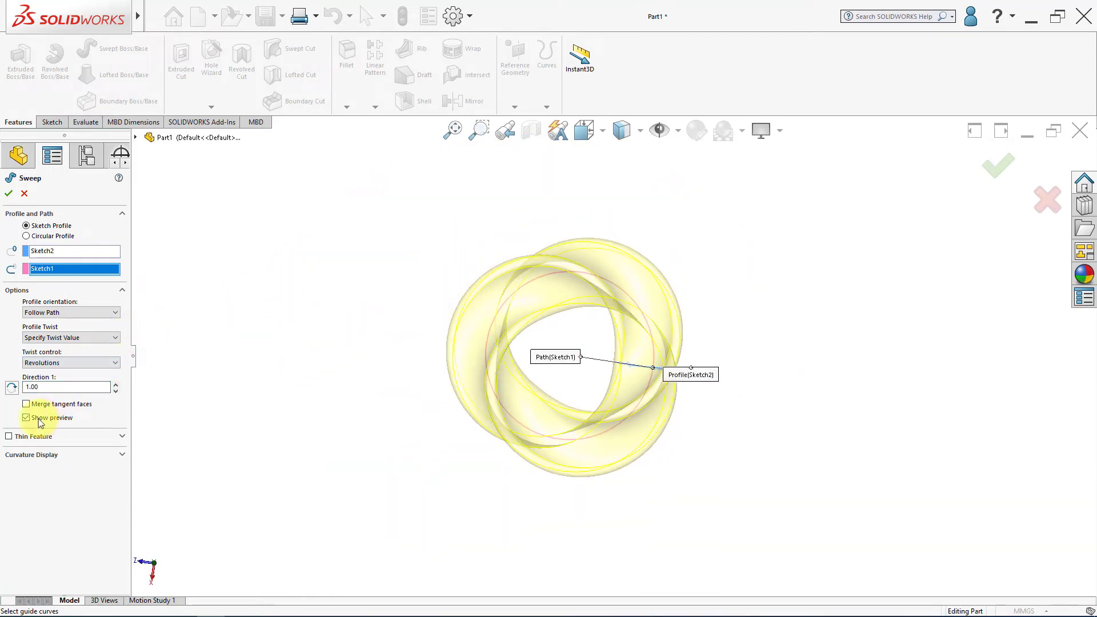
# Step the Direction 1 twist up to 5.00 revolutions and accept the sweep as Sweep1
pyautogui.click(67, 456)
pyautogui.click(68, 456)
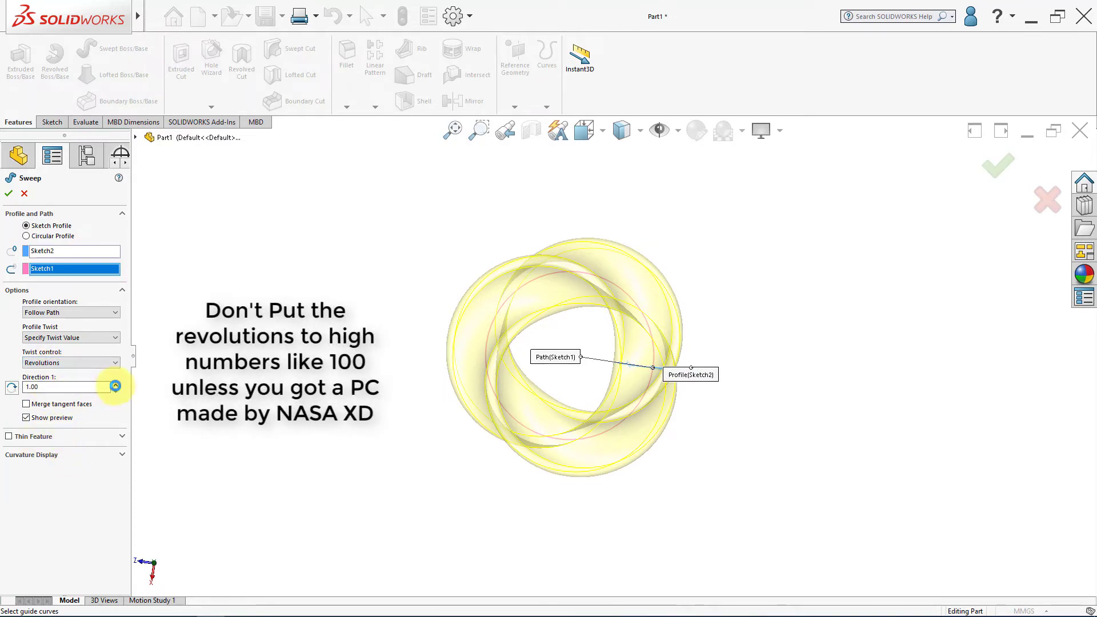
pyautogui.click(116, 387)
pyautogui.click(115, 387)
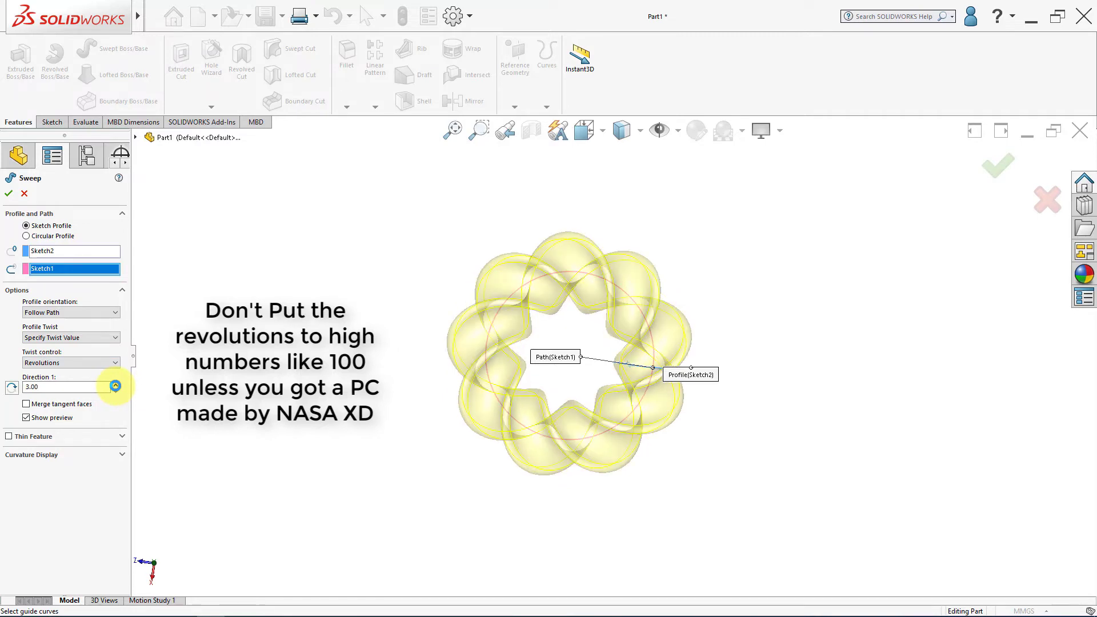
pyautogui.click(115, 386)
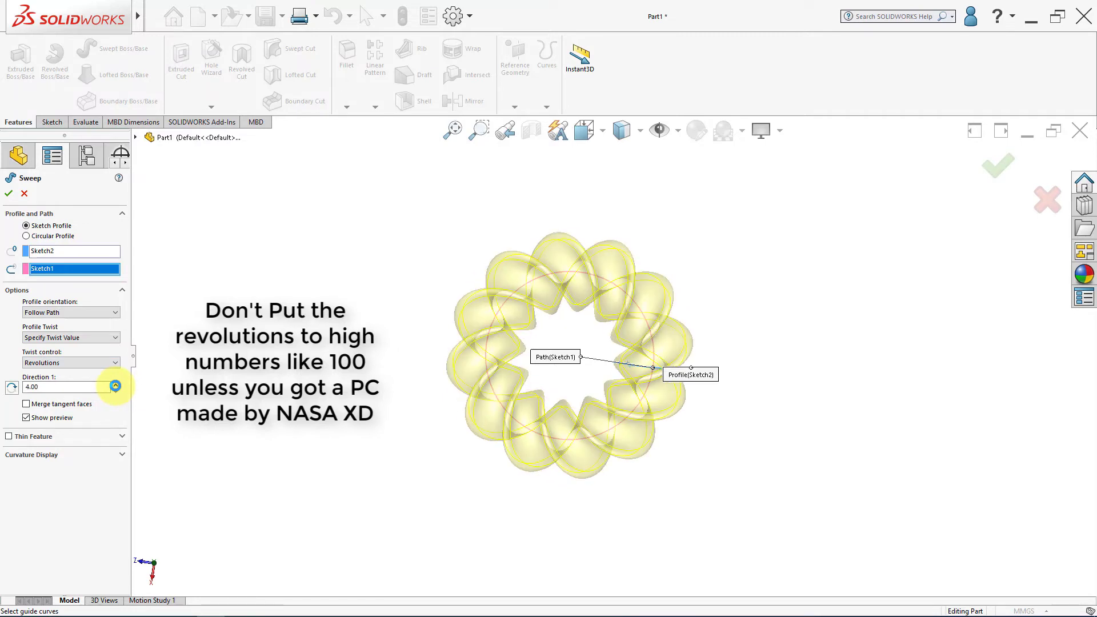
pyautogui.click(116, 387)
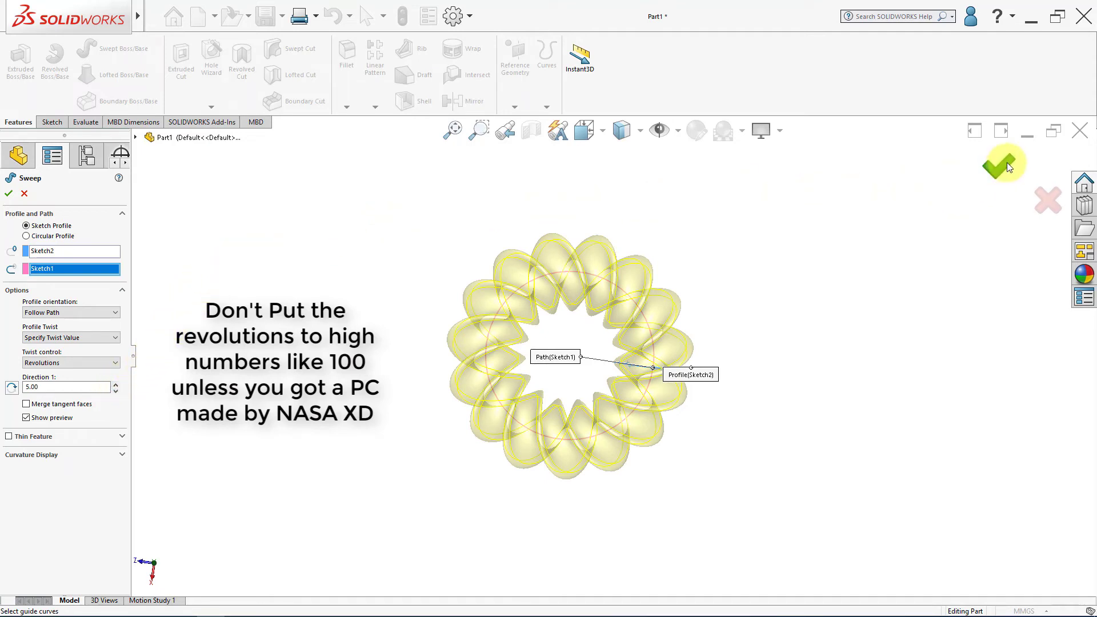
pyautogui.click(8, 195)
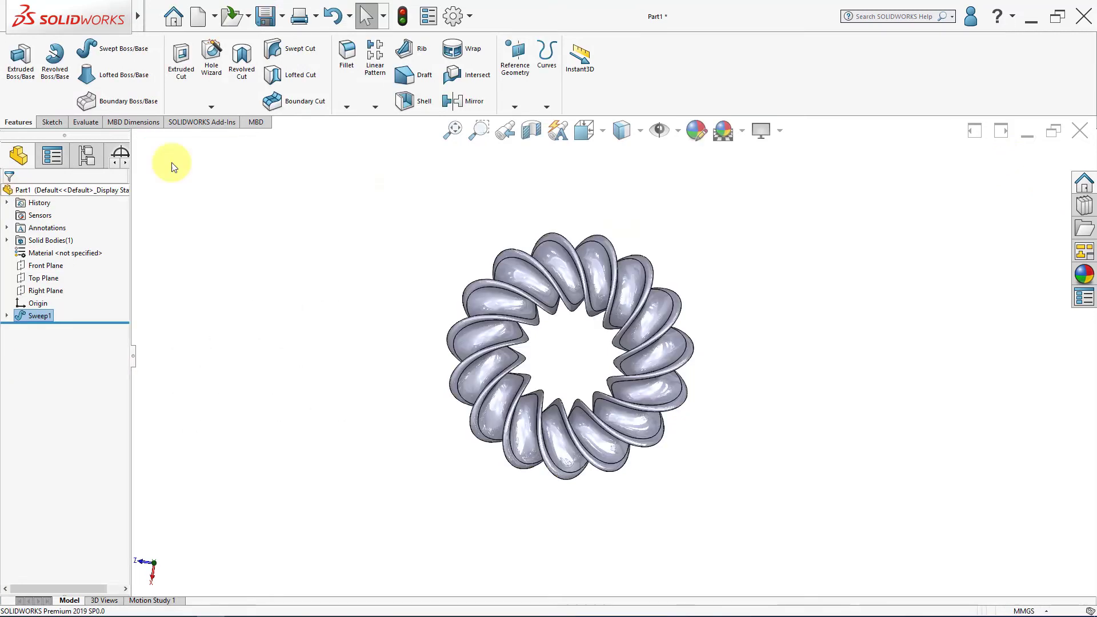
# Apply the Metal > Chrome chromium plate appearance to the whole ring body
pyautogui.press('f')
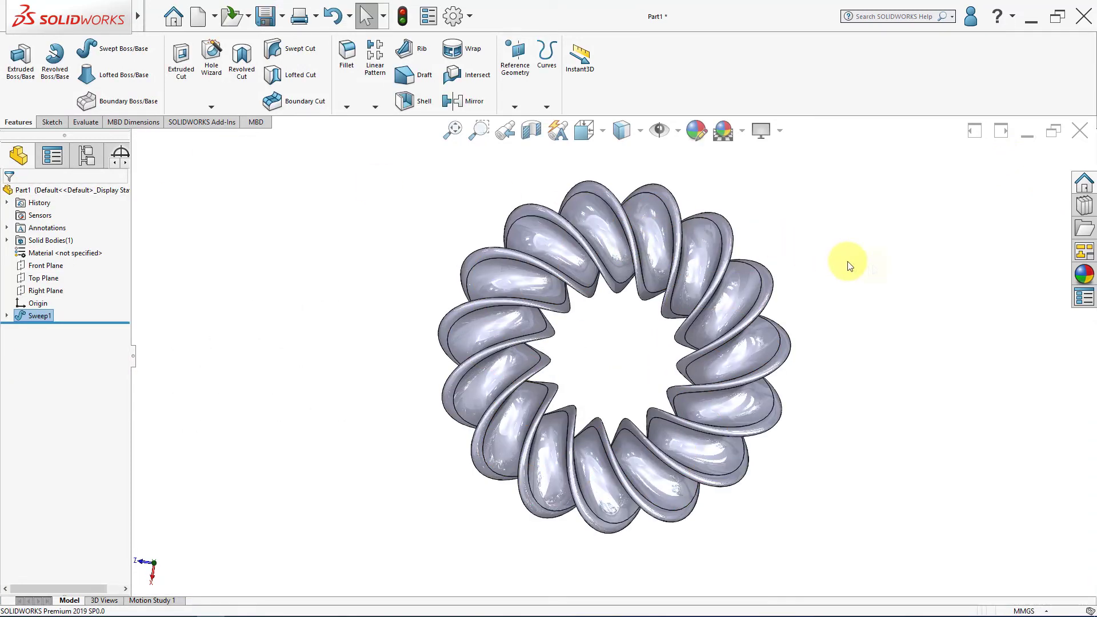
pyautogui.click(1083, 275)
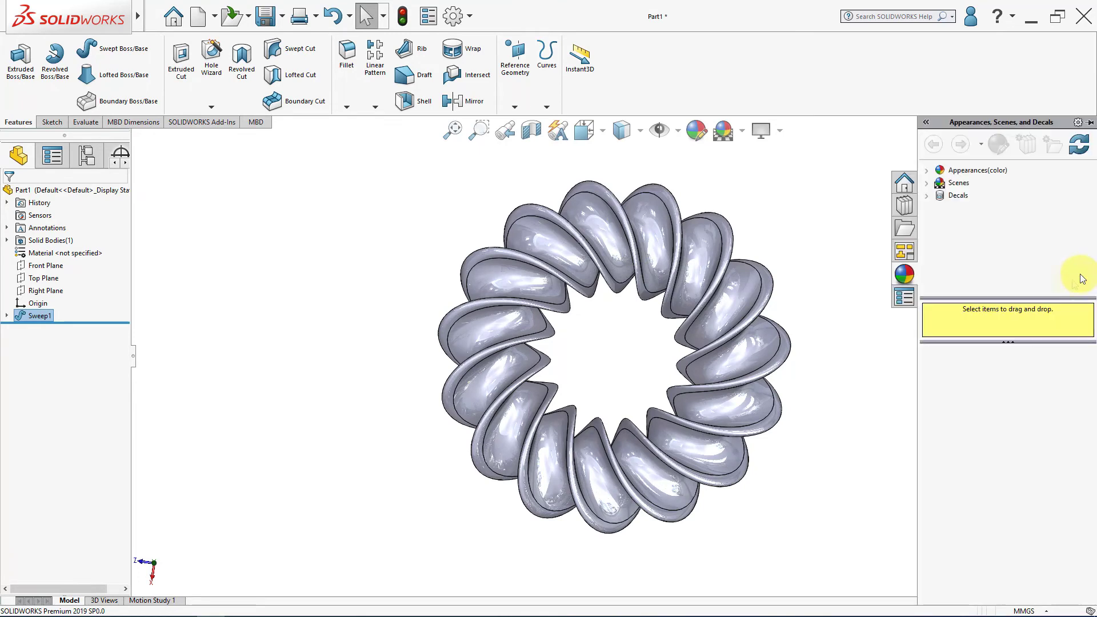
pyautogui.click(944, 171)
pyautogui.click(927, 170)
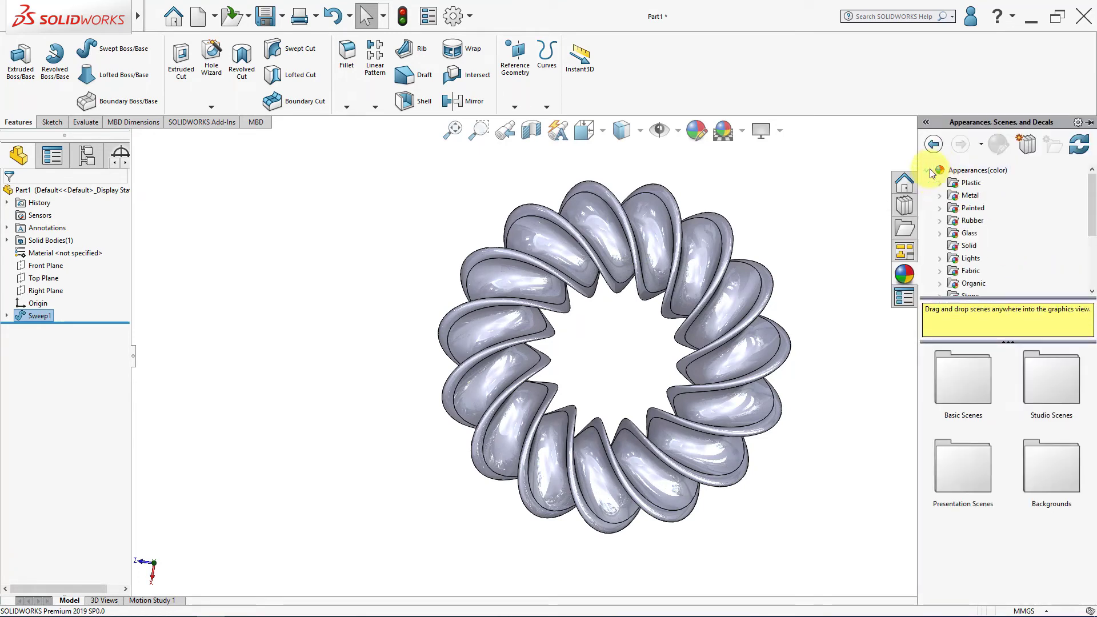
pyautogui.click(940, 195)
pyautogui.click(983, 195)
pyautogui.moveTo(969, 399); pyautogui.dragTo(747, 369)
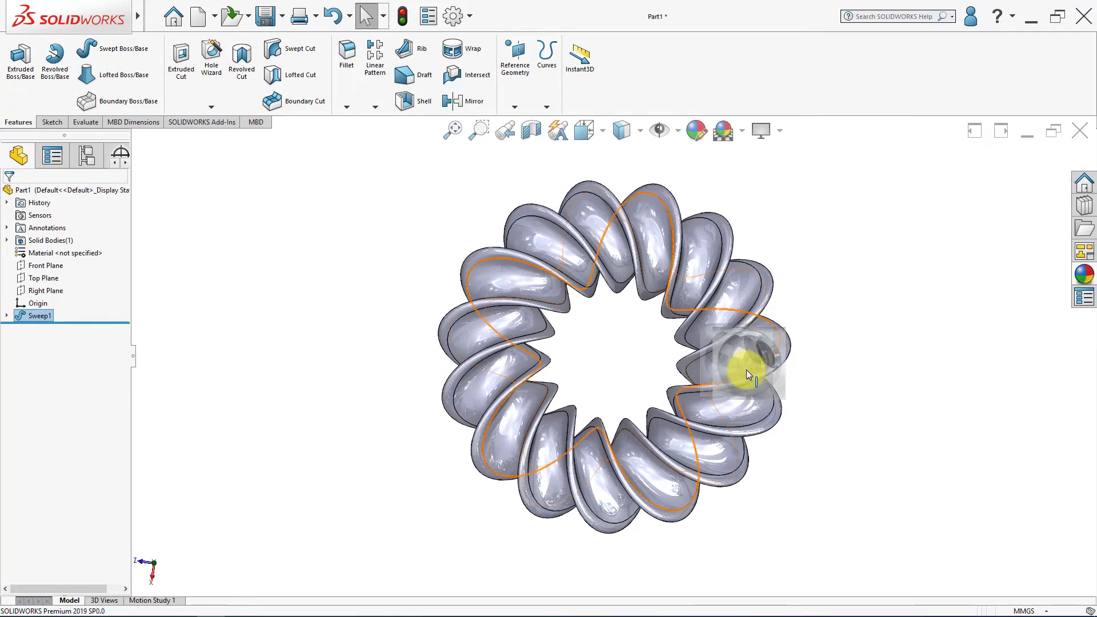
pyautogui.click(745, 370)
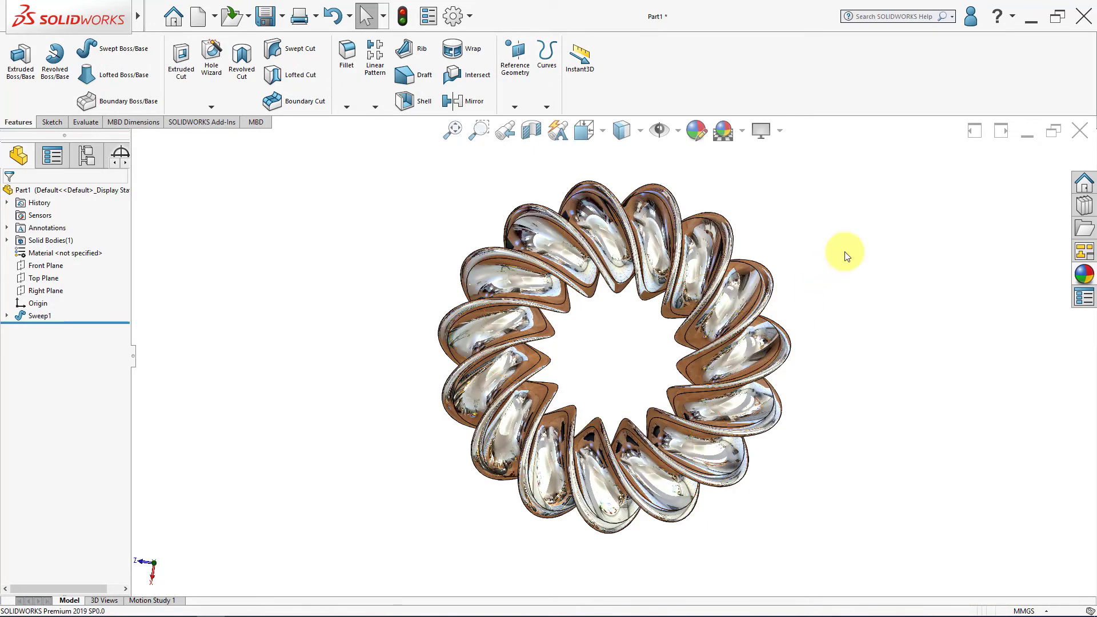
# Rotate the chrome ring 90° to a side view and back, then show it isometric
pyautogui.hotkey('shift', 'Left')
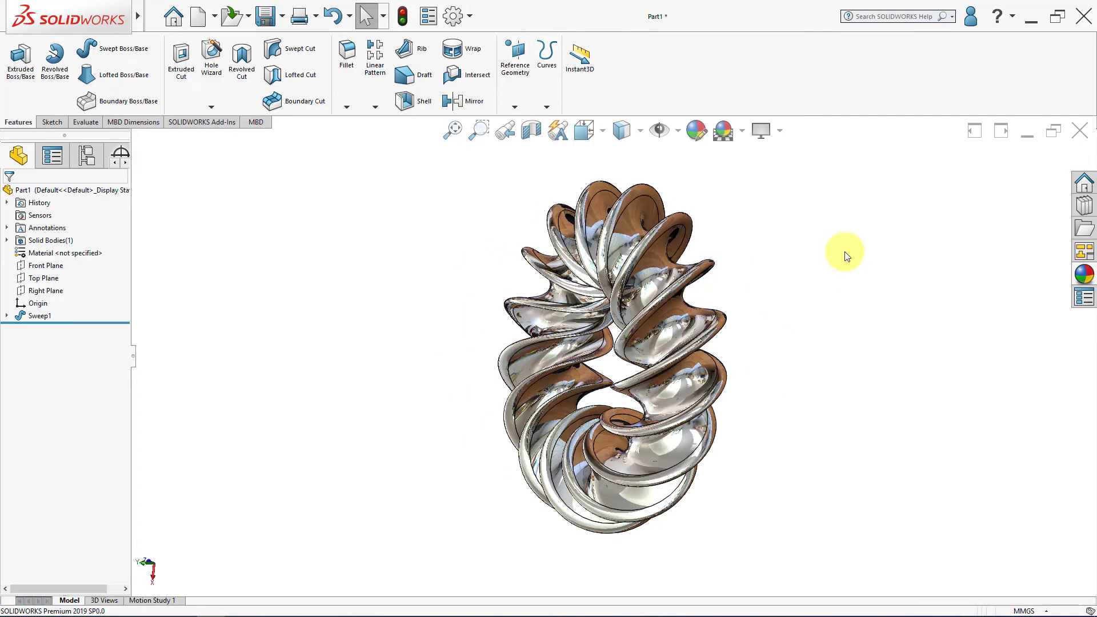
pyautogui.hotkey('shift', 'Left')
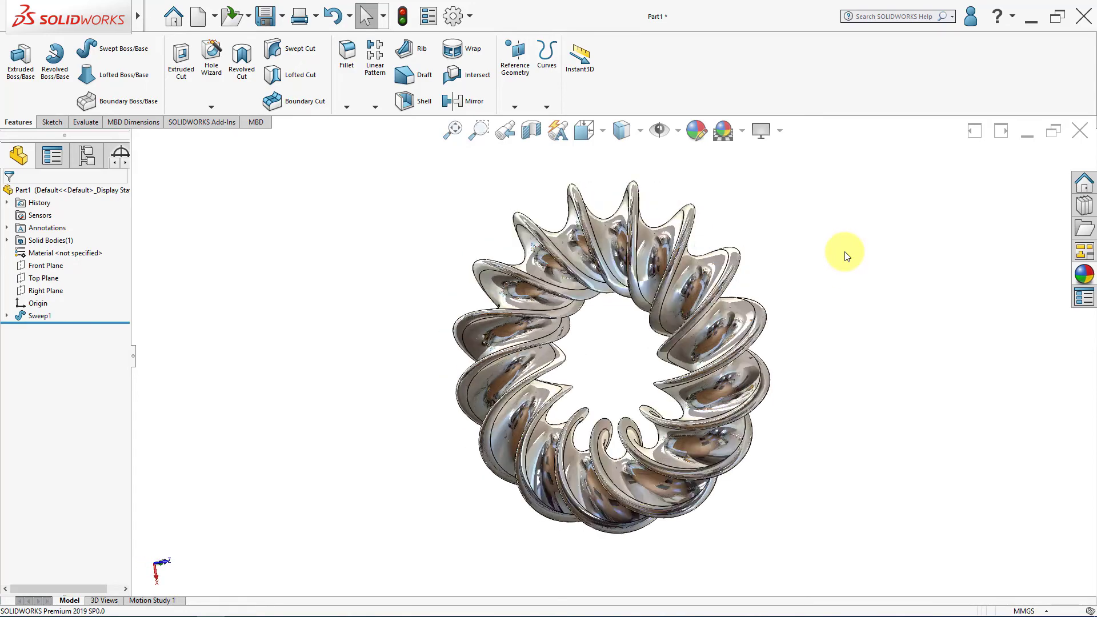
pyautogui.hotkey('ctrl', '7')
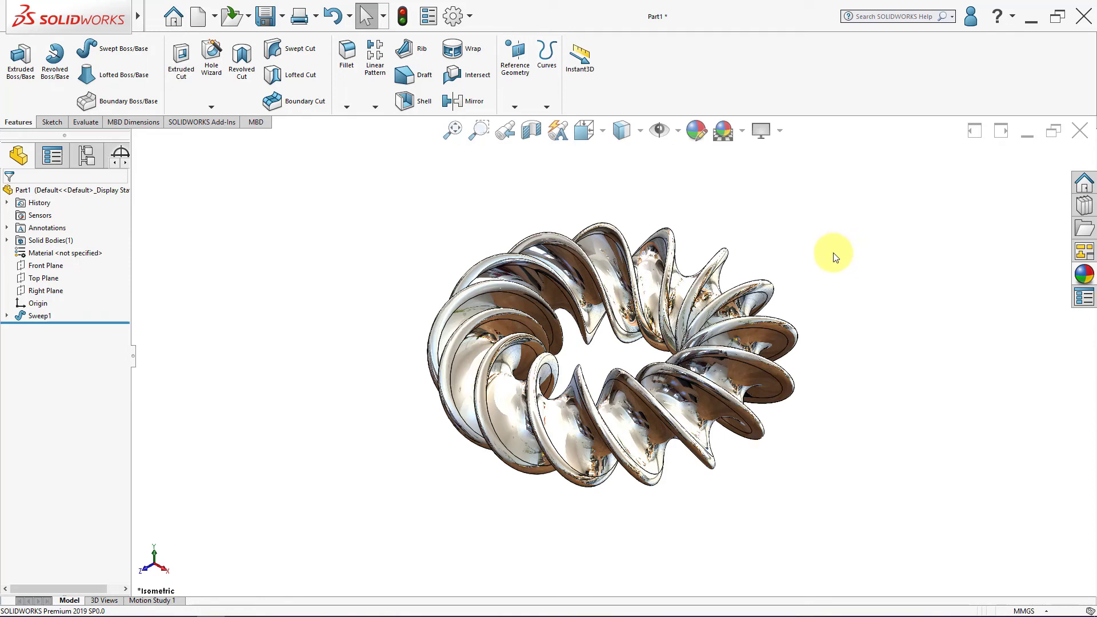
# Reopen Sweep1 from the FeatureManager tree for editing
pyautogui.rightClick(38, 316)
pyautogui.press('Escape')
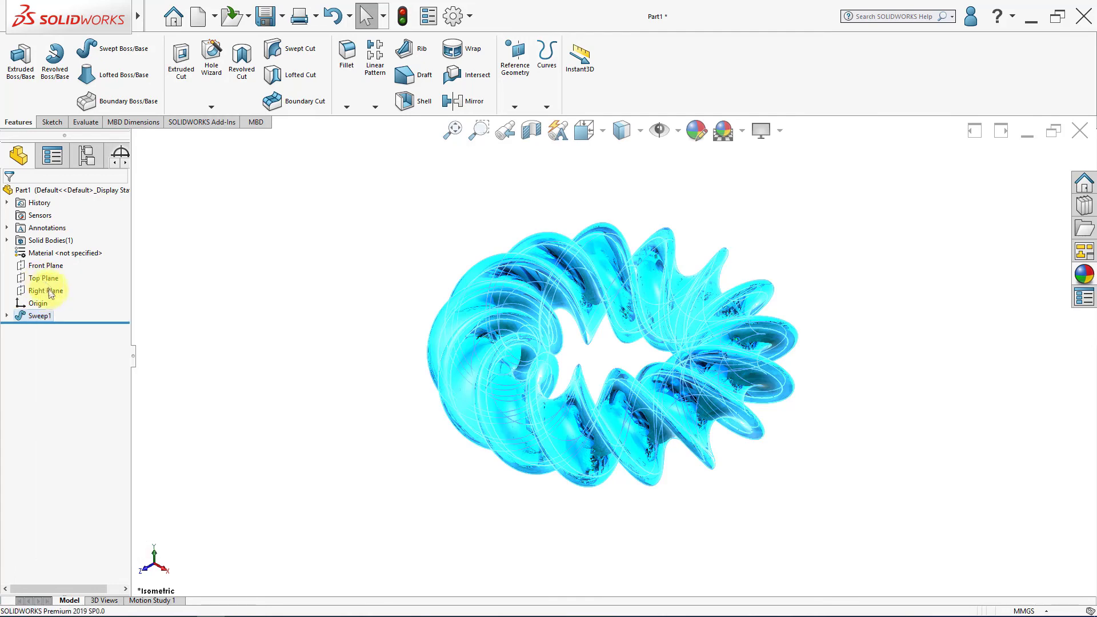
pyautogui.click(66, 322)
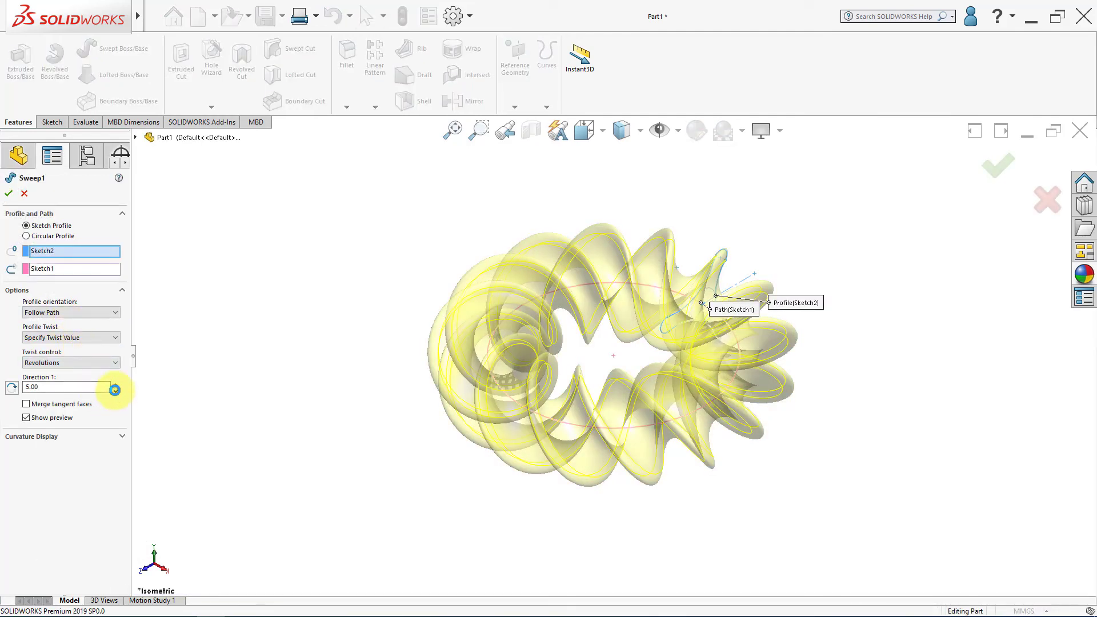
# Lower Sweep1's twist to 1.00 revolution, accept it, and view the ring from the top
pyautogui.click(116, 391)
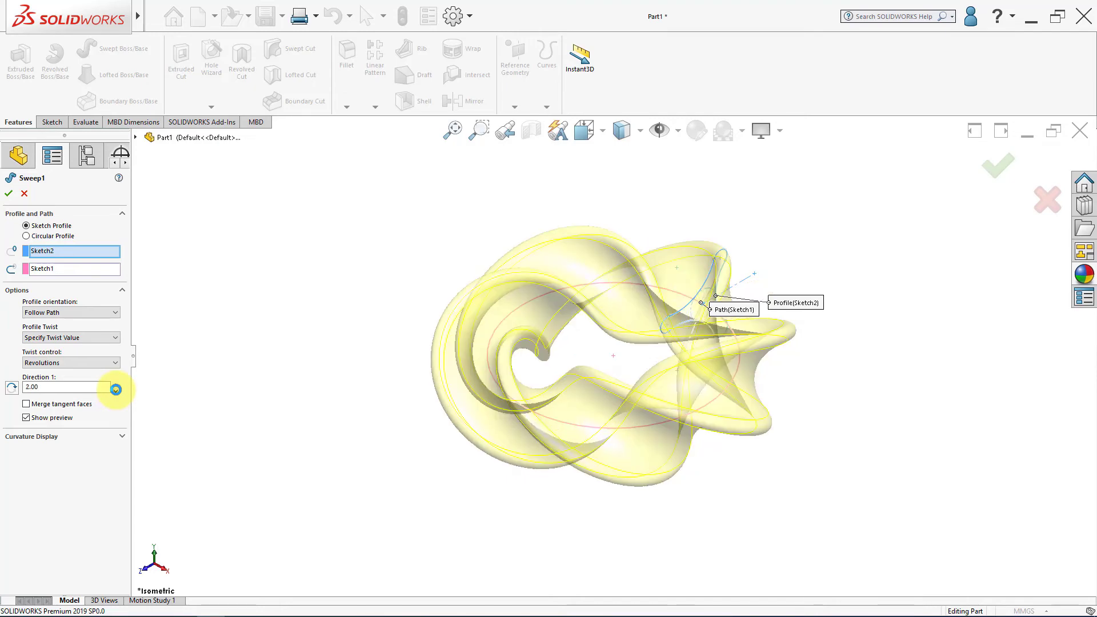
pyautogui.click(999, 166)
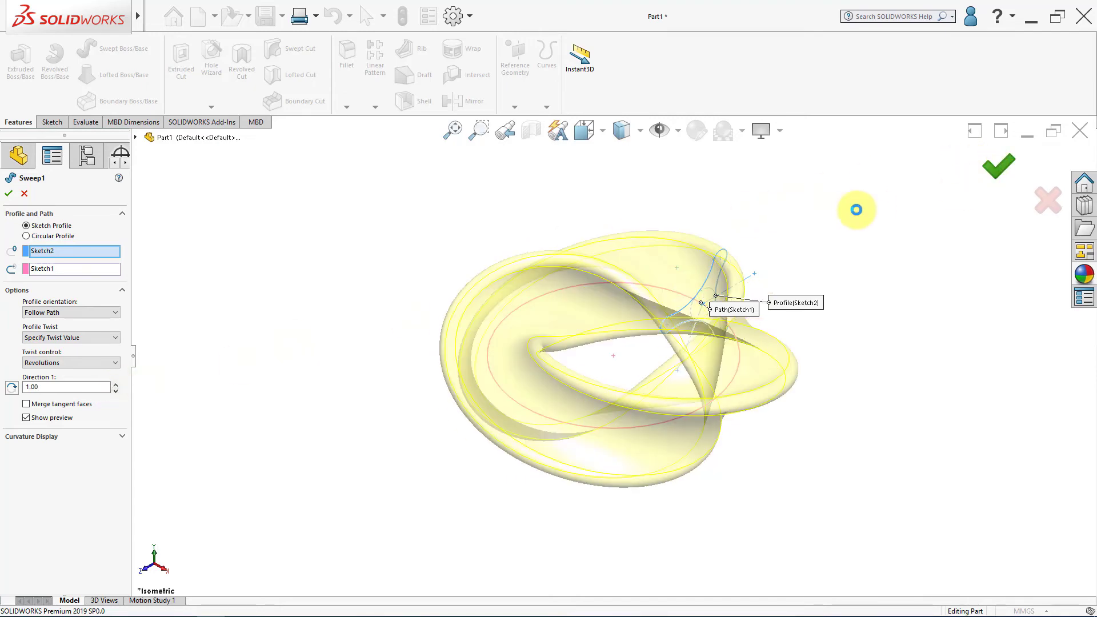
pyautogui.hotkey('ctrl', '5')
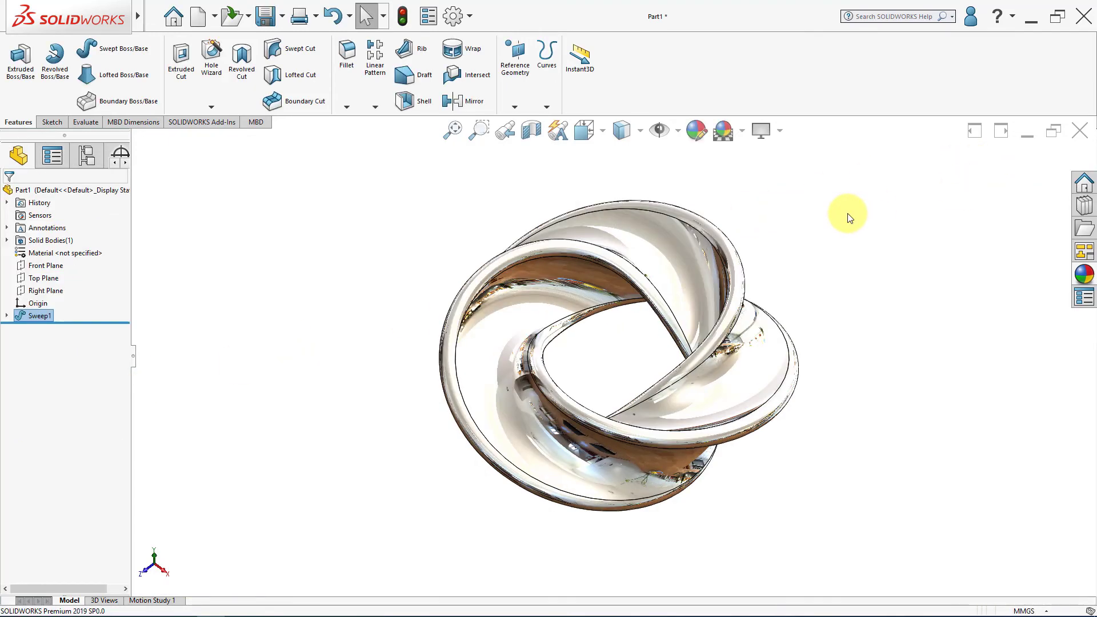